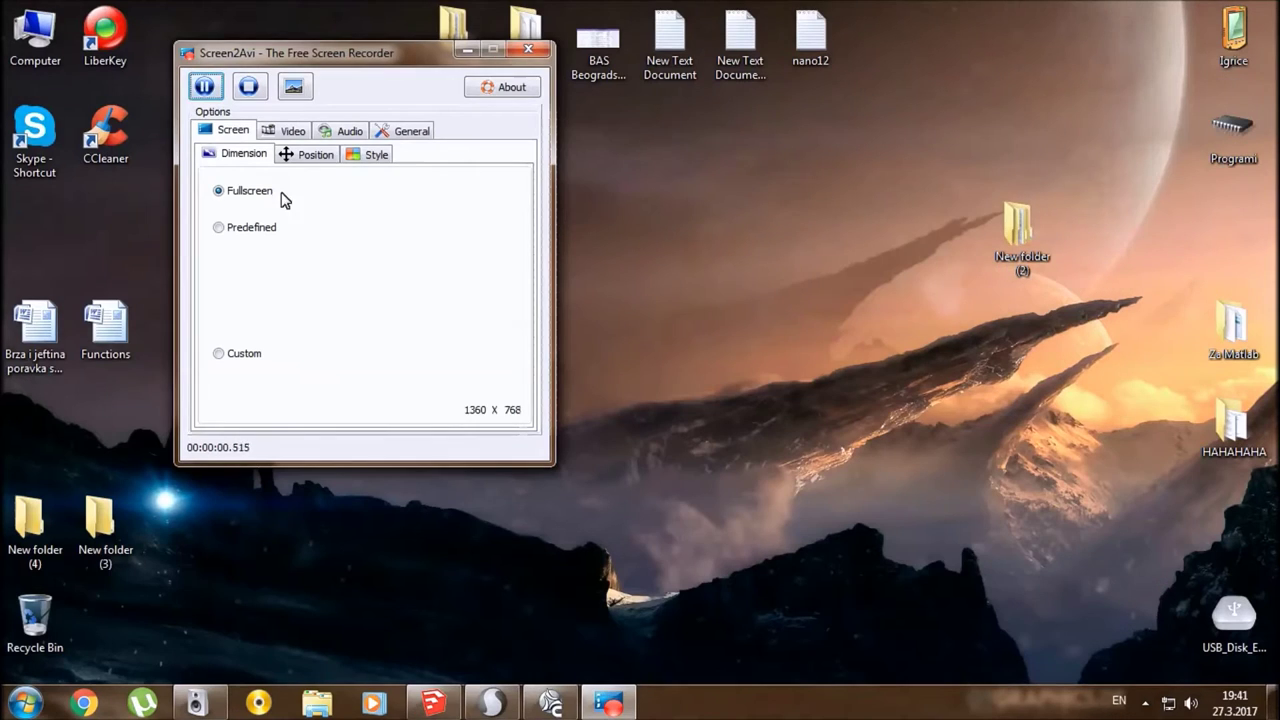
- Start the Screen2Avi recording, restore Sculptris, swap the sphere for a flat plane, and turn off symmetry
click(491, 703)
click(40, 262)
click(560, 396)
click(97, 204)
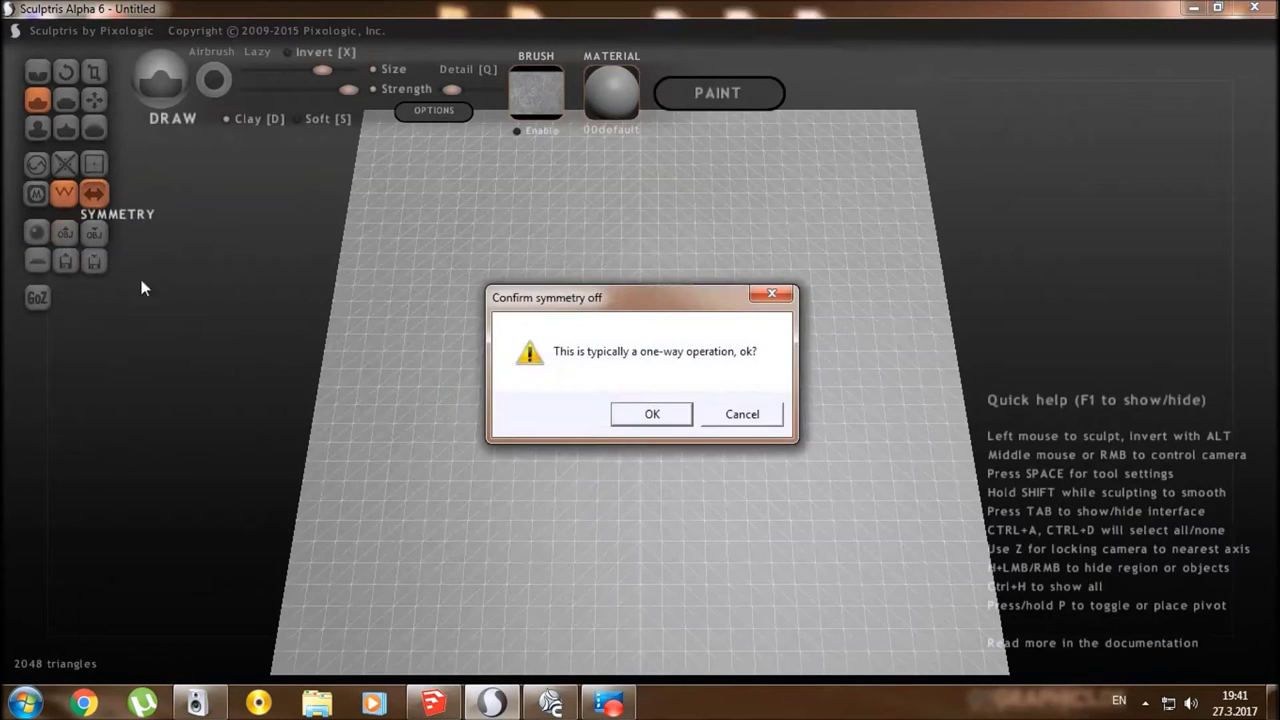
- With symmetry off, sculpt two tall rounded bumps on the plane using the Draw brush
click(651, 414)
mouse_move(477, 440)
right_down()
mouse_move(590, 440)
mouse_move(546, 374)
right_up()
mouse_move(390, 330)
mouse_down()
mouse_move(451, 314)
mouse_move(542, 222)
mouse_move(487, 277)
mouse_move(603, 185)
mouse_move(482, 242)
mouse_move(609, 163)
mouse_move(508, 245)
mouse_up()
middle_drag(508, 238, 574, 367)
mouse_move(860, 453)
mouse_down()
mouse_move(846, 428)
mouse_move(814, 428)
mouse_move(837, 451)
mouse_move(791, 408)
mouse_move(820, 437)
mouse_move(866, 382)
mouse_move(840, 406)
mouse_move(766, 423)
mouse_move(843, 371)
mouse_move(907, 377)
mouse_up()
mouse_move(907, 377)
middle_down()
mouse_move(903, 418)
mouse_move(816, 401)
middle_up()
mouse_move(816, 401)
mouse_down()
mouse_move(838, 436)
mouse_move(839, 419)
mouse_up()
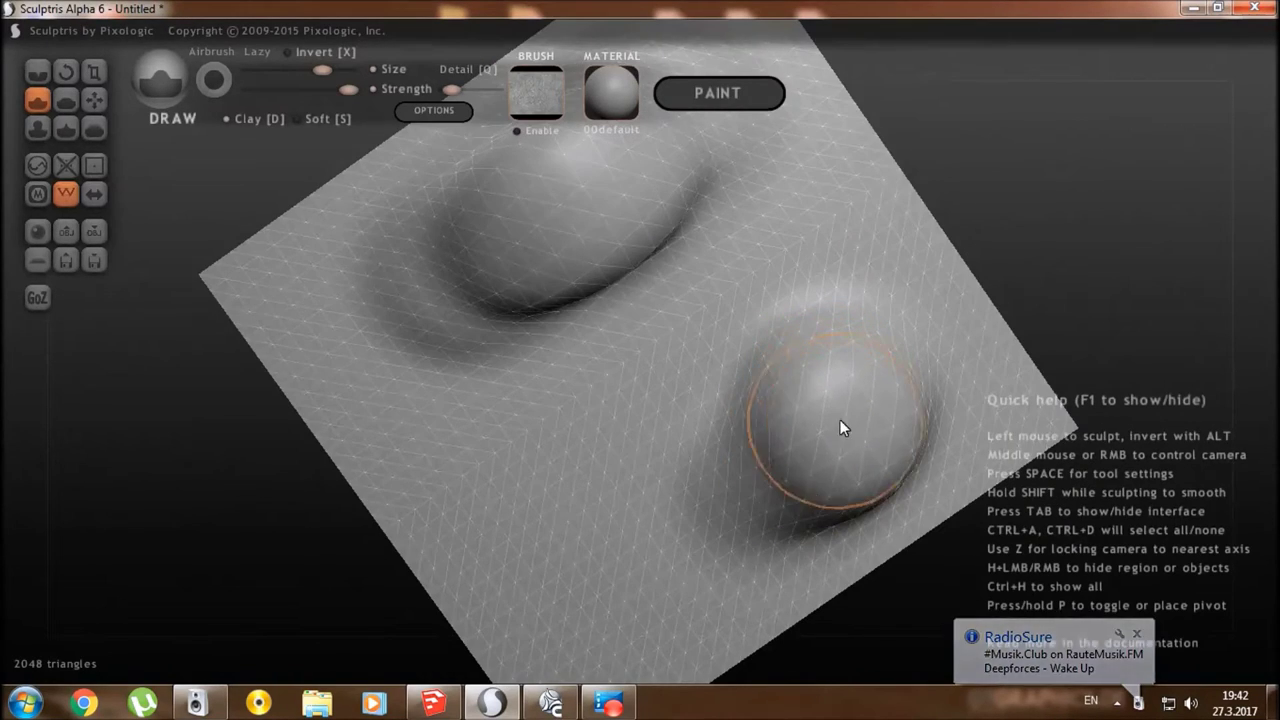
middle_drag(839, 419, 695, 276)
drag(695, 276, 653, 172)
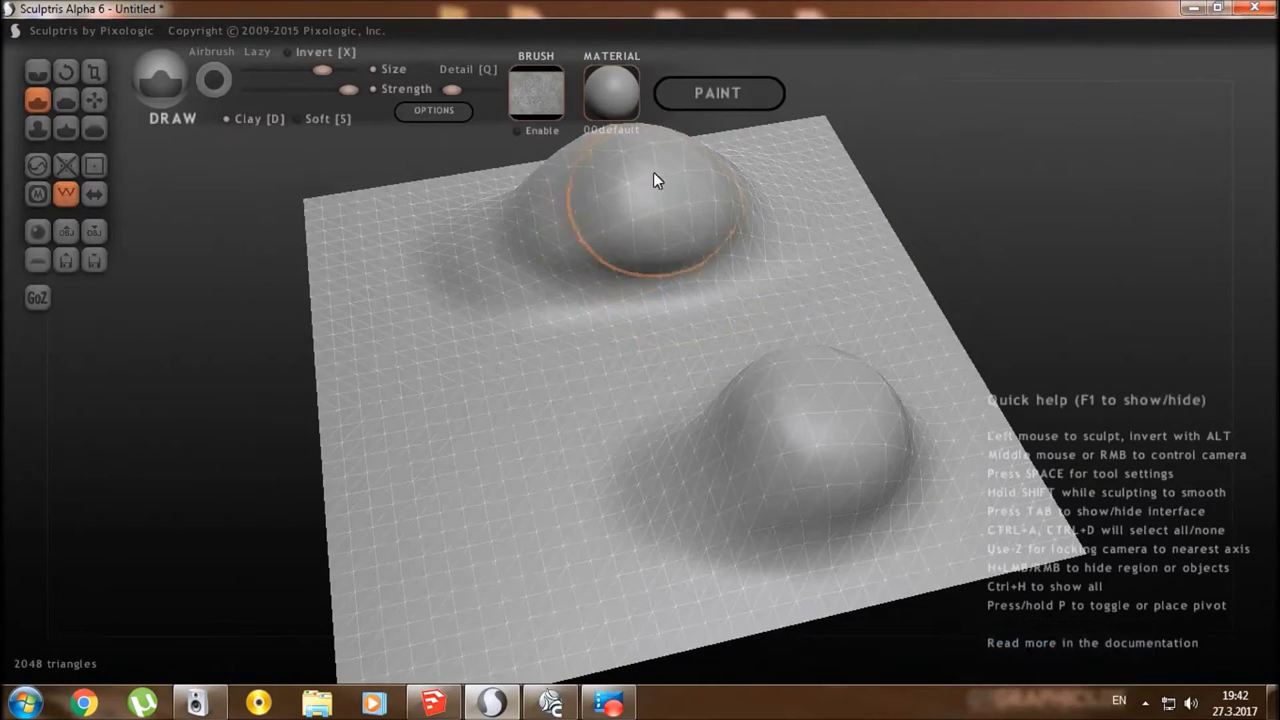
click(37, 128)
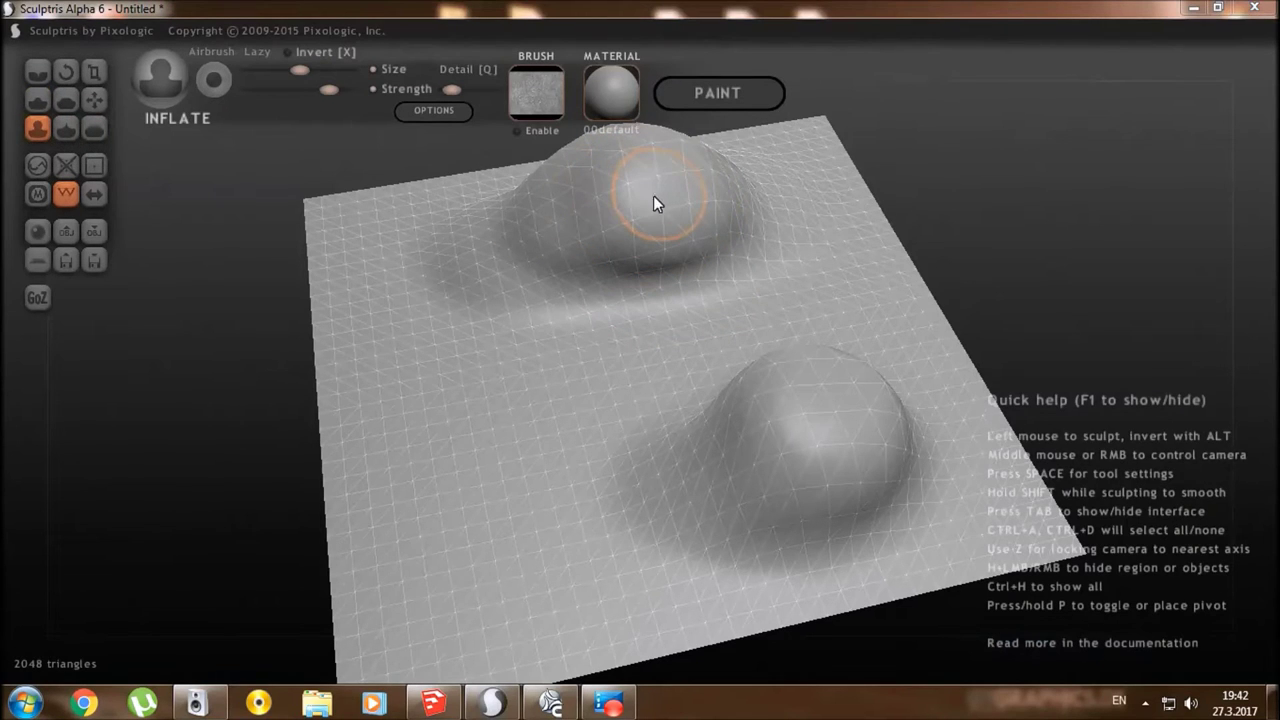
- Inflate the first bump larger and grow a small rounded lump on it
drag(647, 193, 670, 203)
mouse_move(670, 203)
middle_down()
mouse_move(660, 197)
mouse_move(677, 194)
middle_up()
mouse_move(677, 194)
mouse_down()
mouse_move(700, 206)
mouse_move(686, 210)
mouse_up()
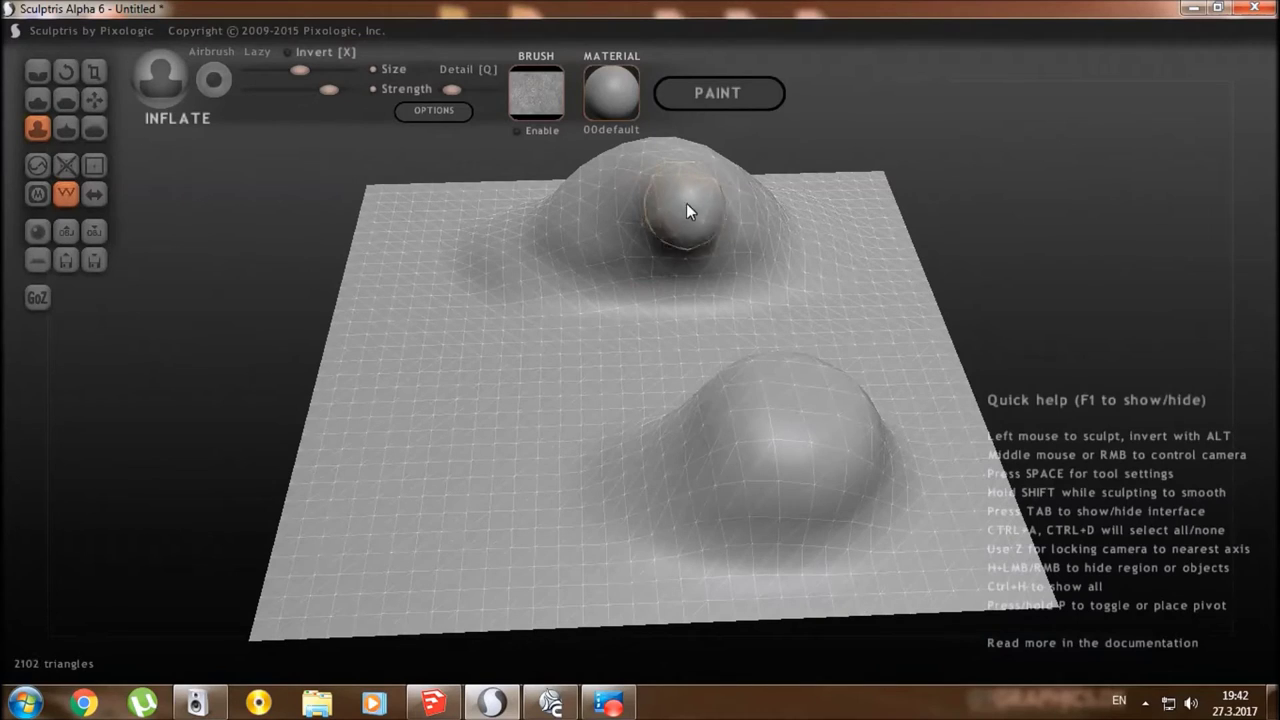
mouse_move(707, 215)
middle_down()
mouse_move(726, 259)
mouse_move(832, 258)
mouse_move(586, 377)
middle_up()
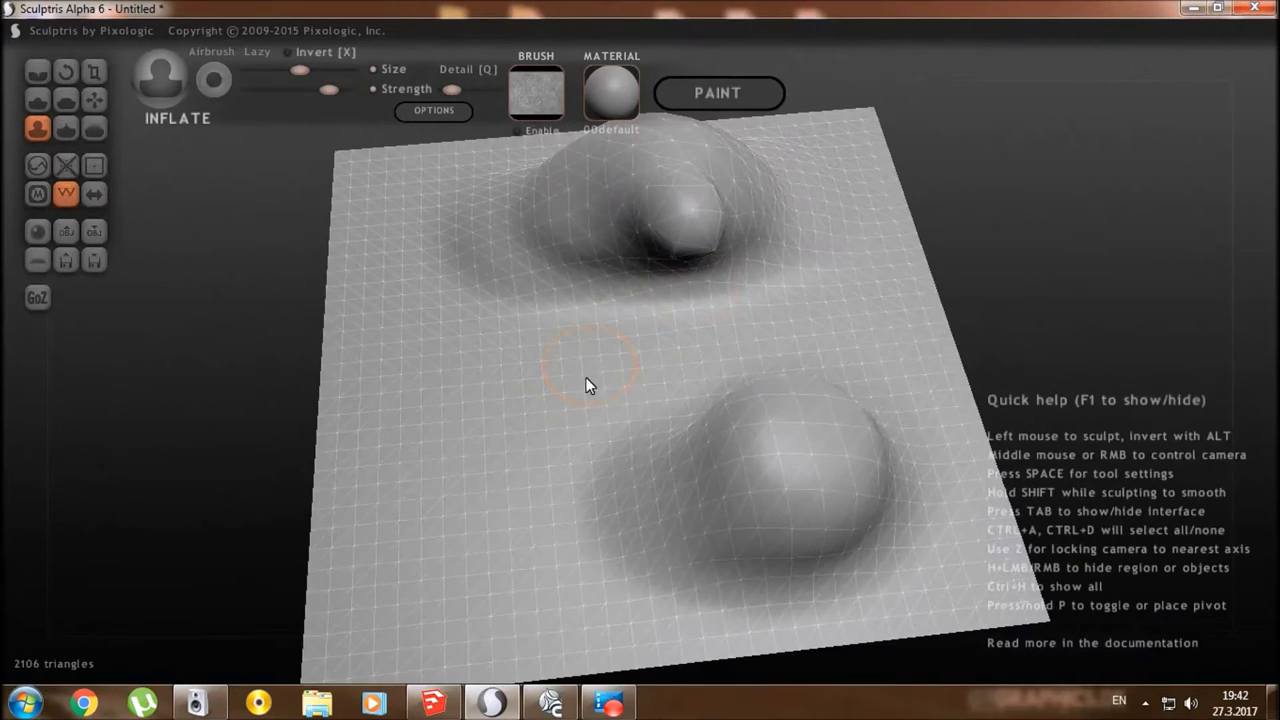
- Pause the Screen2Avi recording, then return to Sculptris and orbit around the arch
click(1190, 7)
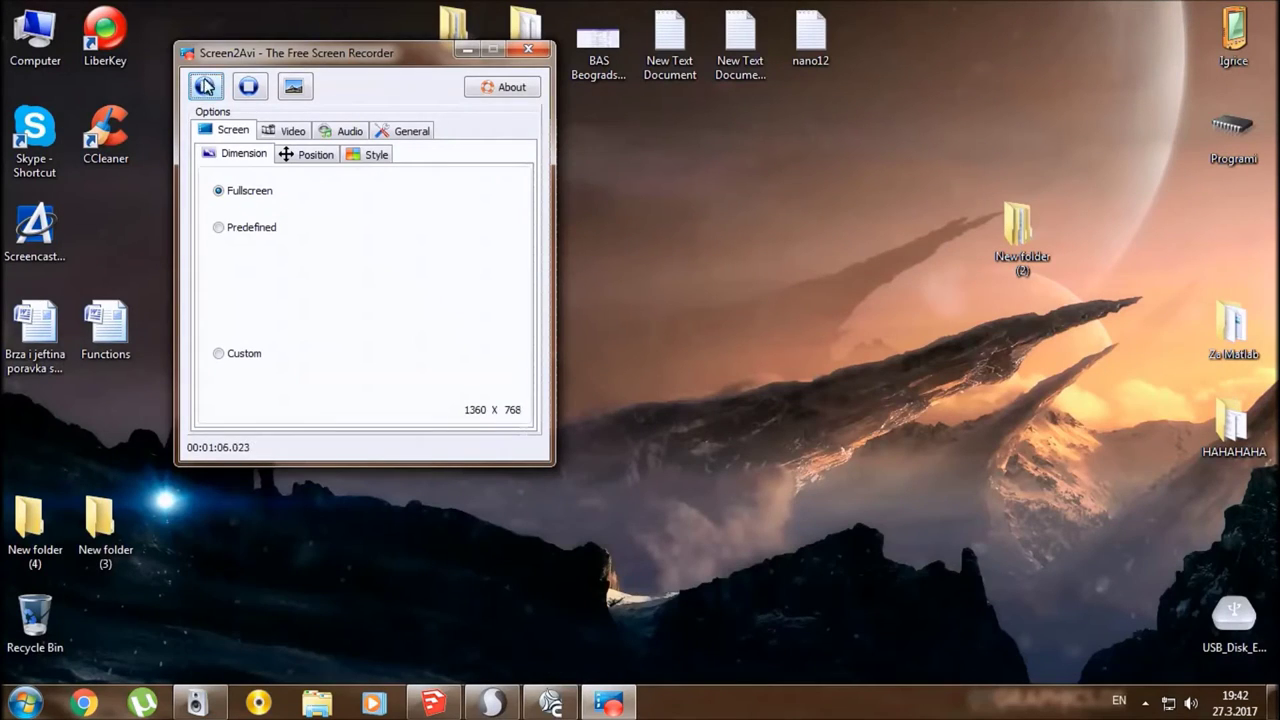
click(206, 88)
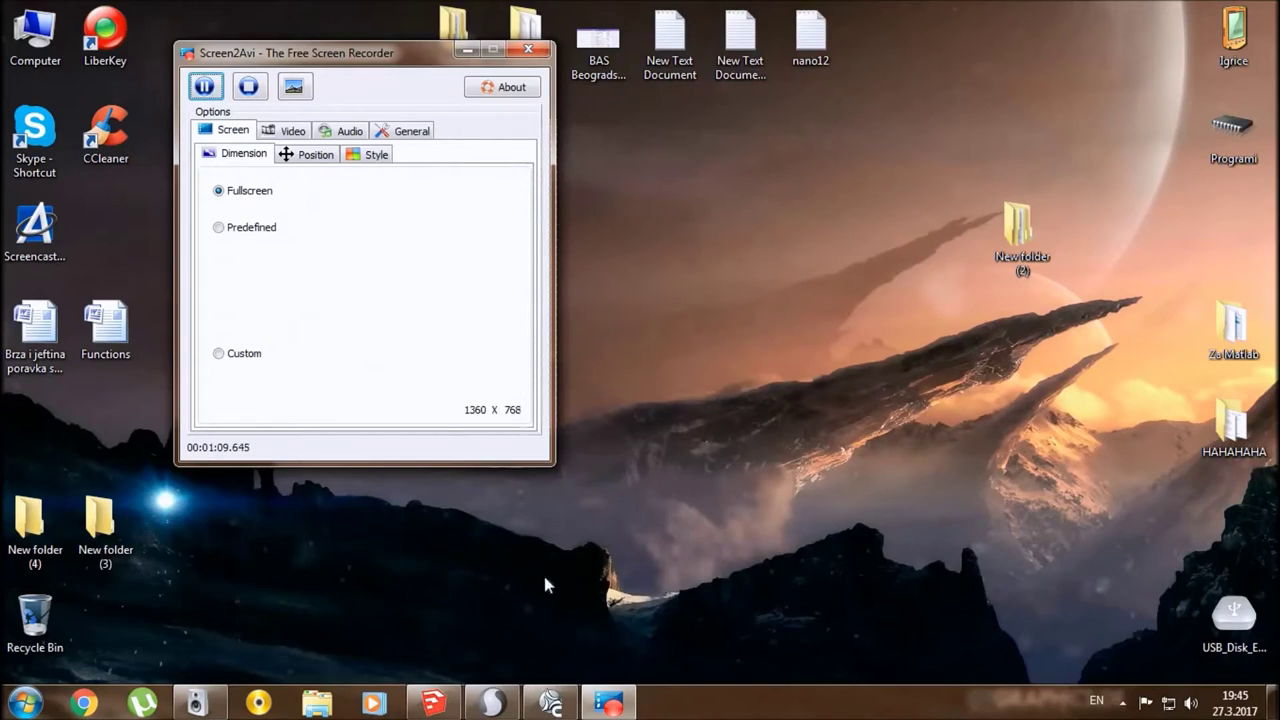
click(492, 703)
mouse_move(337, 419)
middle_down()
mouse_move(417, 440)
mouse_move(823, 386)
mouse_move(640, 437)
mouse_move(411, 454)
mouse_move(428, 472)
middle_up()
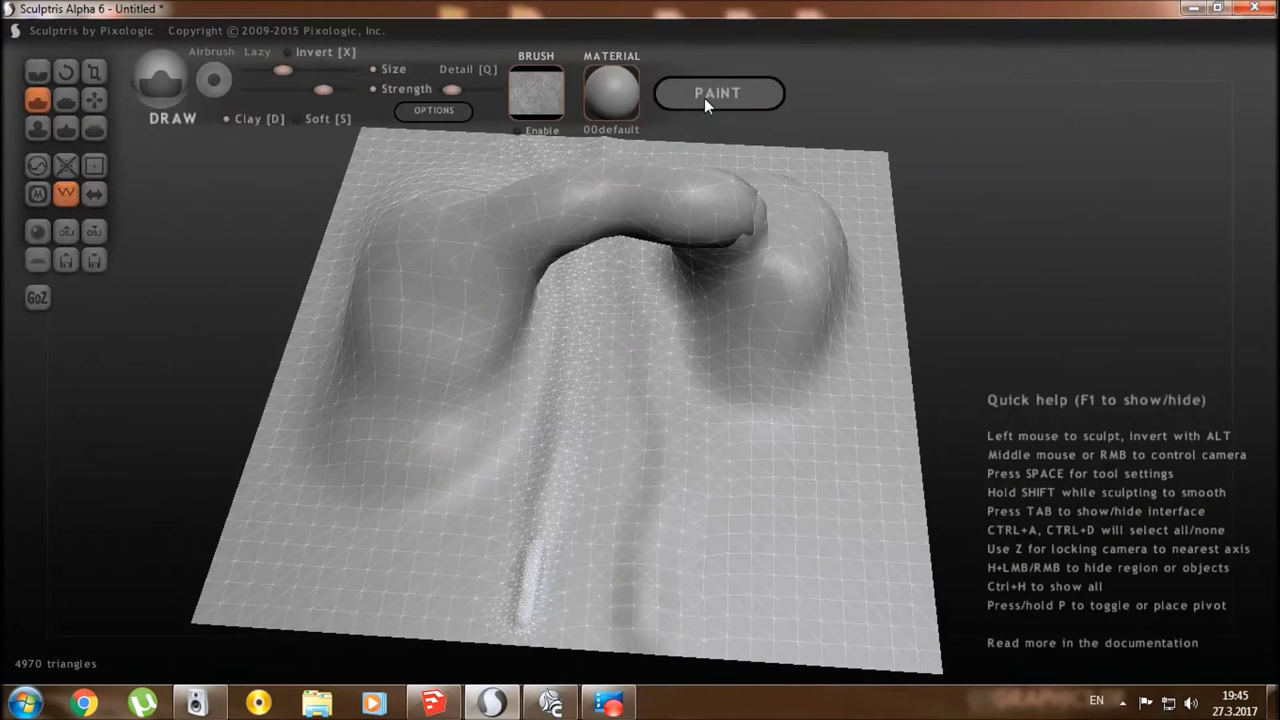
- Switch Sculptris to Paint mode and build the 512-resolution texture mapping
click(704, 98)
click(563, 412)
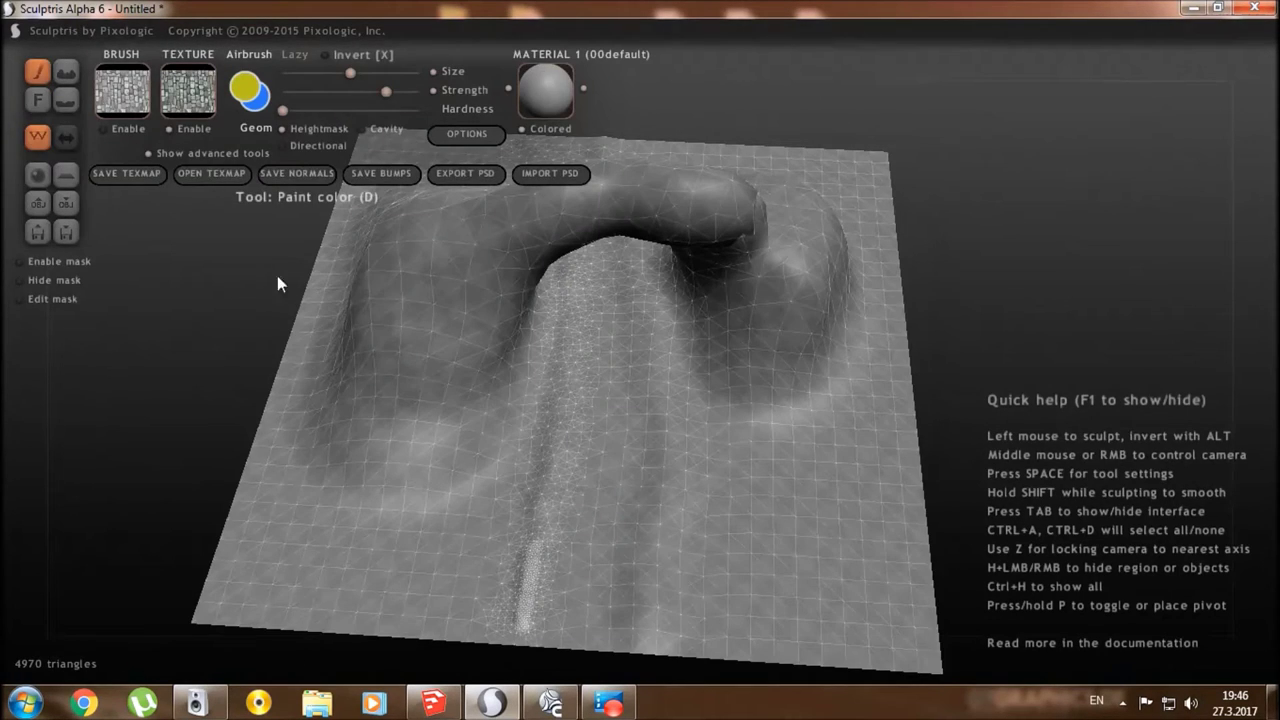
- Load wildtextures-deep-grass from Desktop > Teksture > trava and select it as the paint texture
click(133, 97)
click(230, 202)
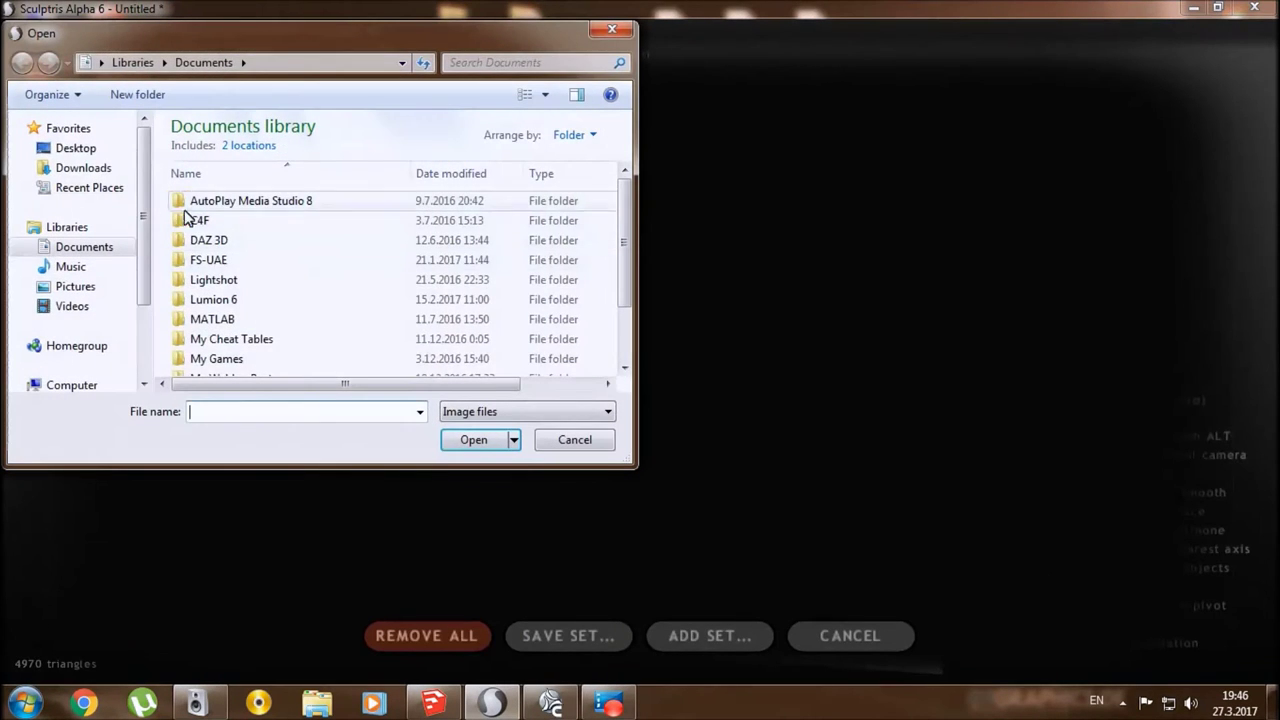
click(100, 148)
drag(622, 196, 626, 337)
double_click(386, 331)
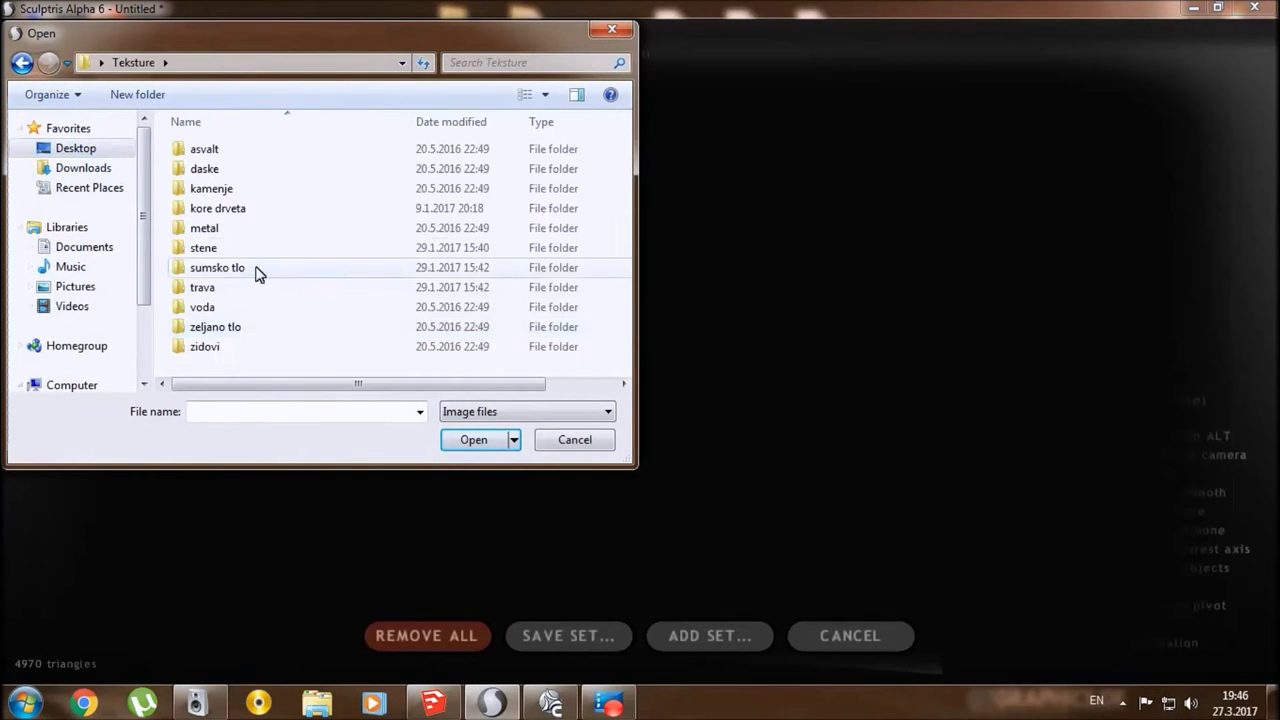
double_click(208, 289)
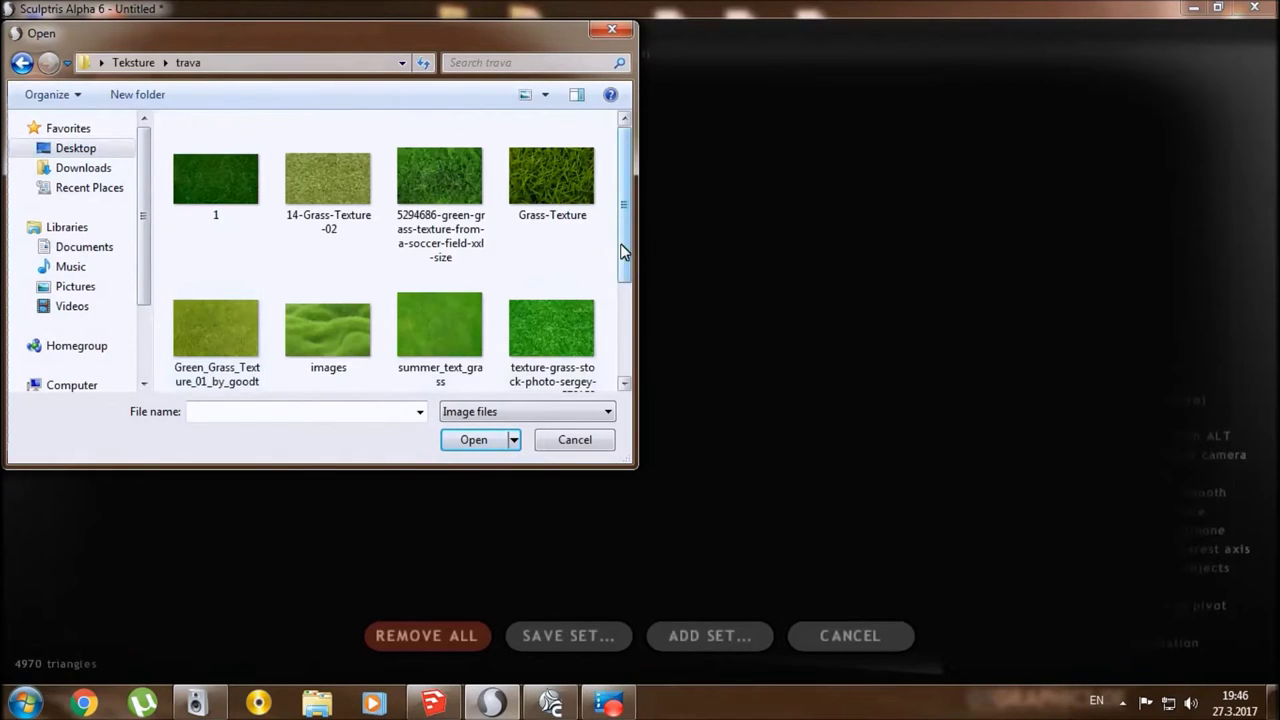
drag(623, 243, 623, 314)
click(253, 343)
click(474, 440)
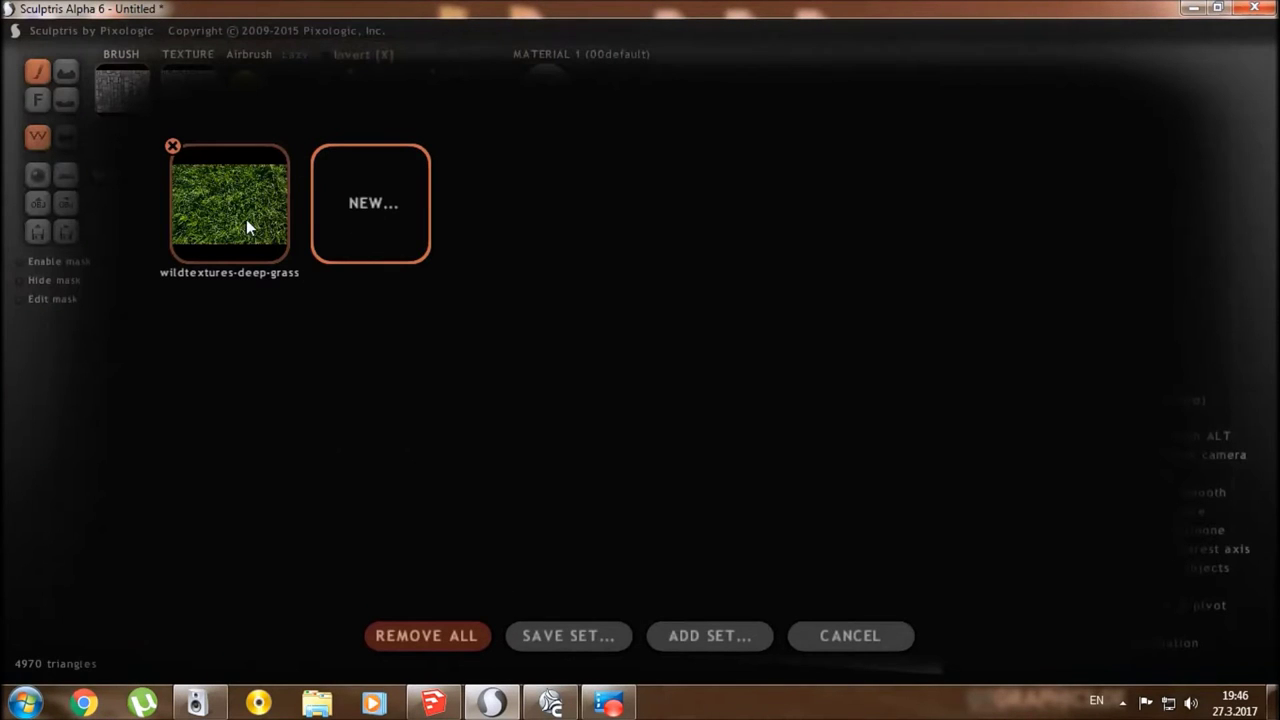
click(246, 219)
click(207, 104)
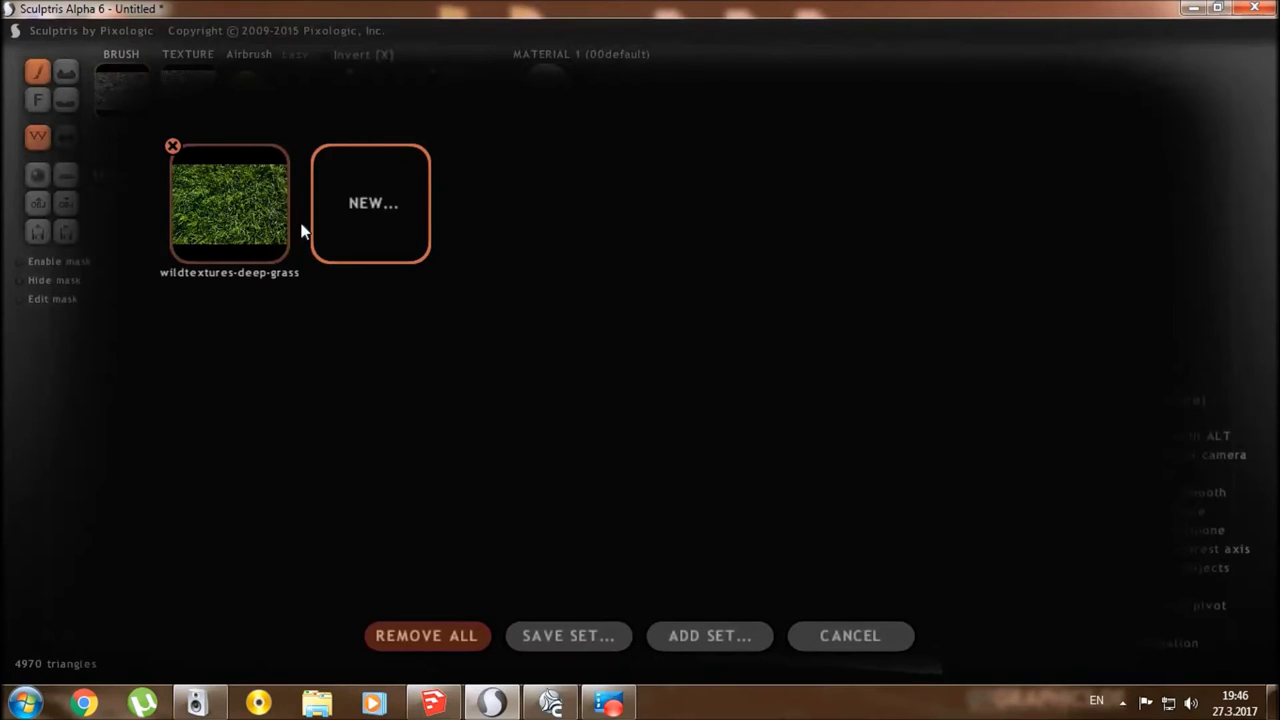
click(462, 338)
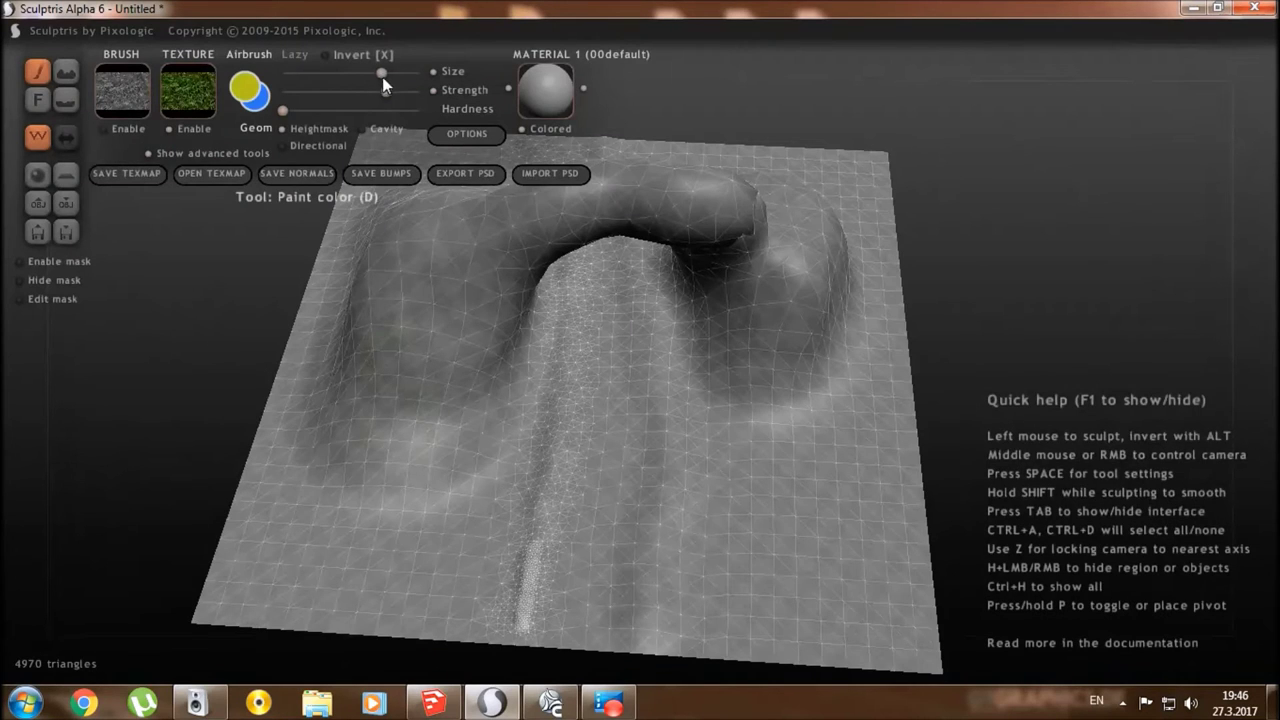
- Paint grass over the ridge top, the left side, the lower body and upper knob
mouse_move(320, 470)
mouse_down()
mouse_move(370, 516)
mouse_move(406, 332)
mouse_move(349, 364)
mouse_move(400, 430)
mouse_move(556, 459)
mouse_move(657, 408)
mouse_move(650, 341)
mouse_up()
scroll(650, 348, down, 5)
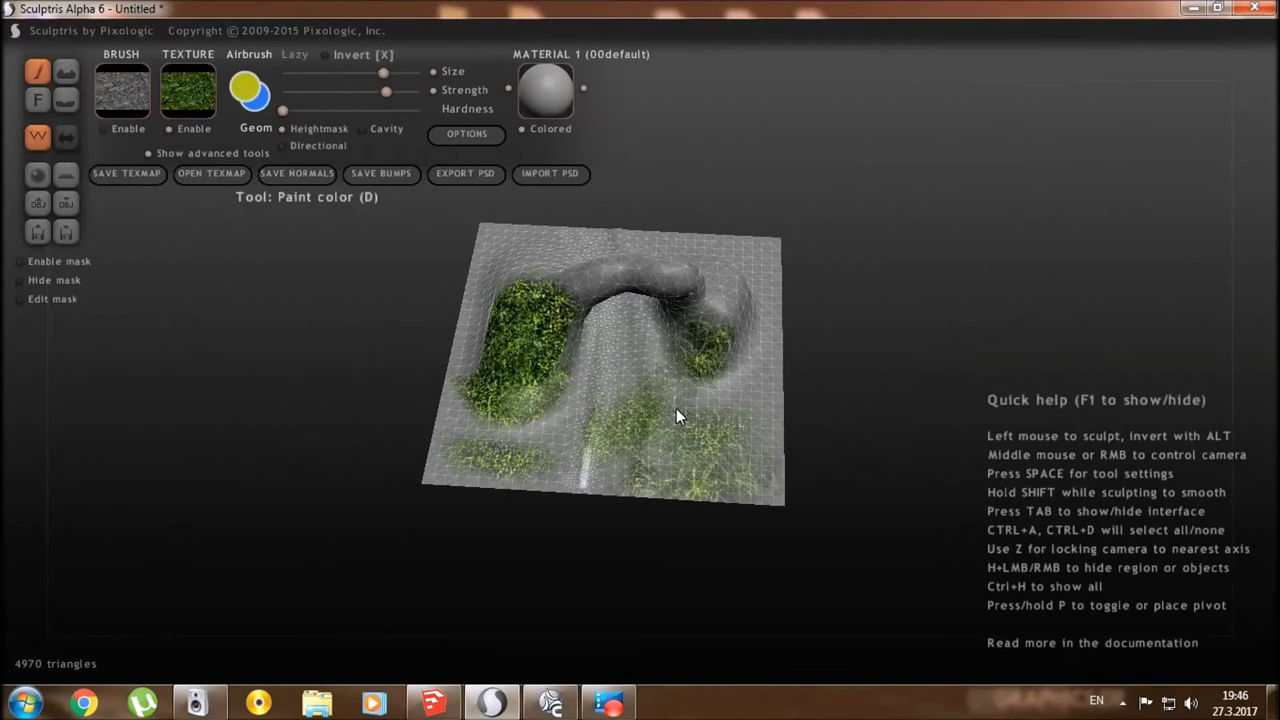
mouse_move(633, 352)
mouse_down()
mouse_move(653, 270)
mouse_move(552, 355)
mouse_move(490, 459)
mouse_move(471, 341)
mouse_up()
mouse_move(471, 341)
middle_down()
mouse_move(605, 476)
mouse_move(579, 519)
middle_up()
mouse_move(579, 512)
mouse_down()
mouse_move(510, 328)
mouse_move(512, 388)
mouse_up()
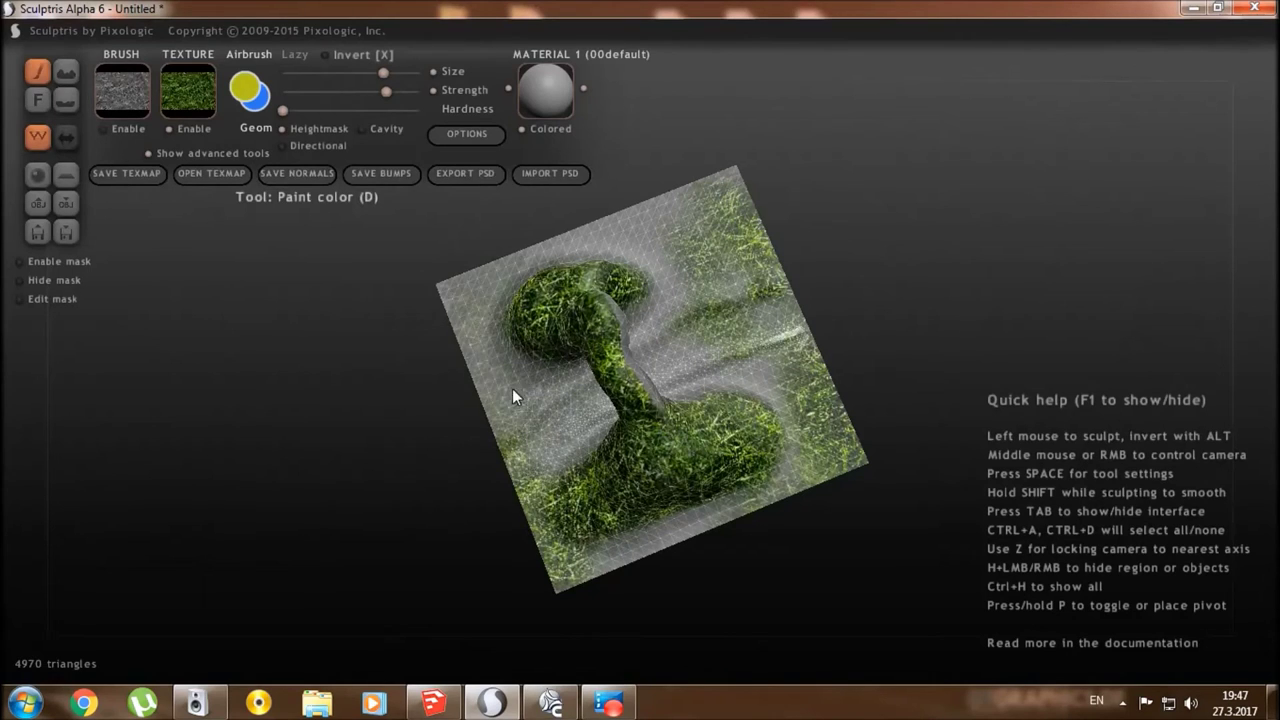
click(608, 703)
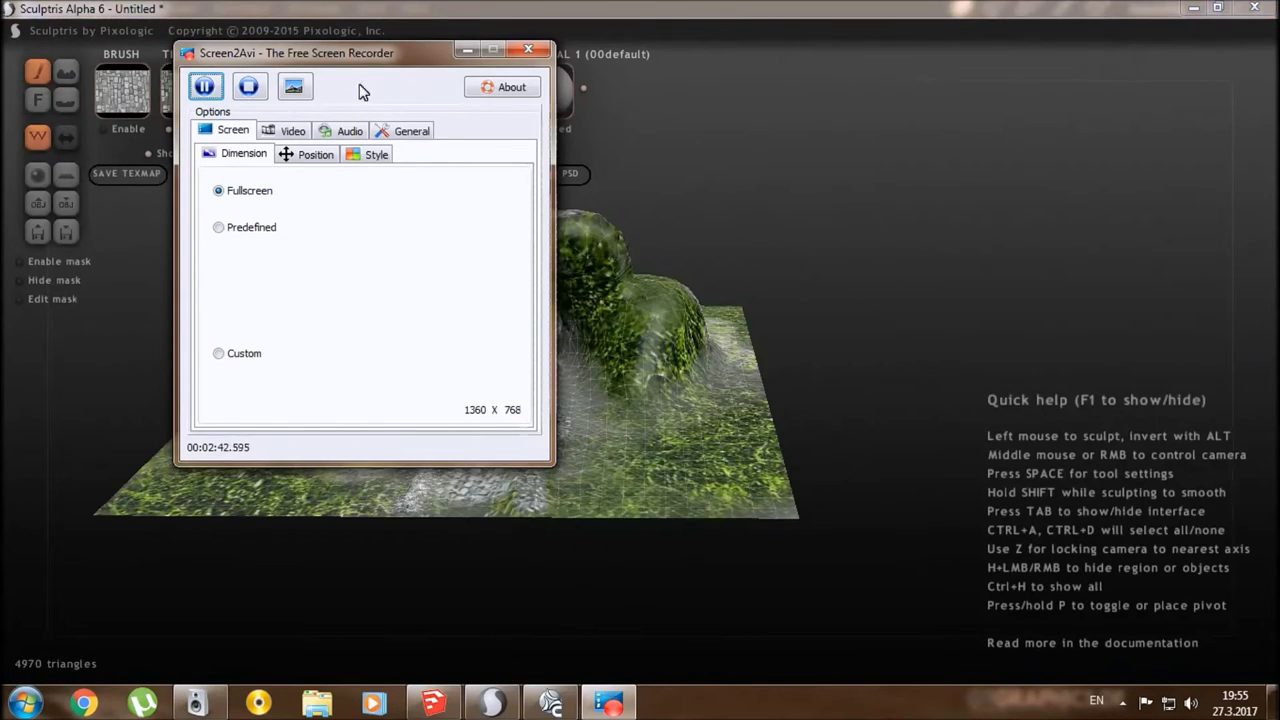
- Minimize Screen2Avi and orbit down to a near-horizontal view of the painted arch
click(466, 49)
mouse_move(466, 53)
mouse_down()
mouse_move(655, 274)
mouse_move(256, 324)
mouse_move(737, 284)
mouse_up()
mouse_move(737, 284)
middle_down()
mouse_move(777, 402)
mouse_move(835, 413)
mouse_move(818, 426)
mouse_move(840, 410)
mouse_move(778, 493)
mouse_move(802, 555)
mouse_move(490, 461)
mouse_move(488, 418)
mouse_move(564, 521)
mouse_move(571, 562)
middle_up()
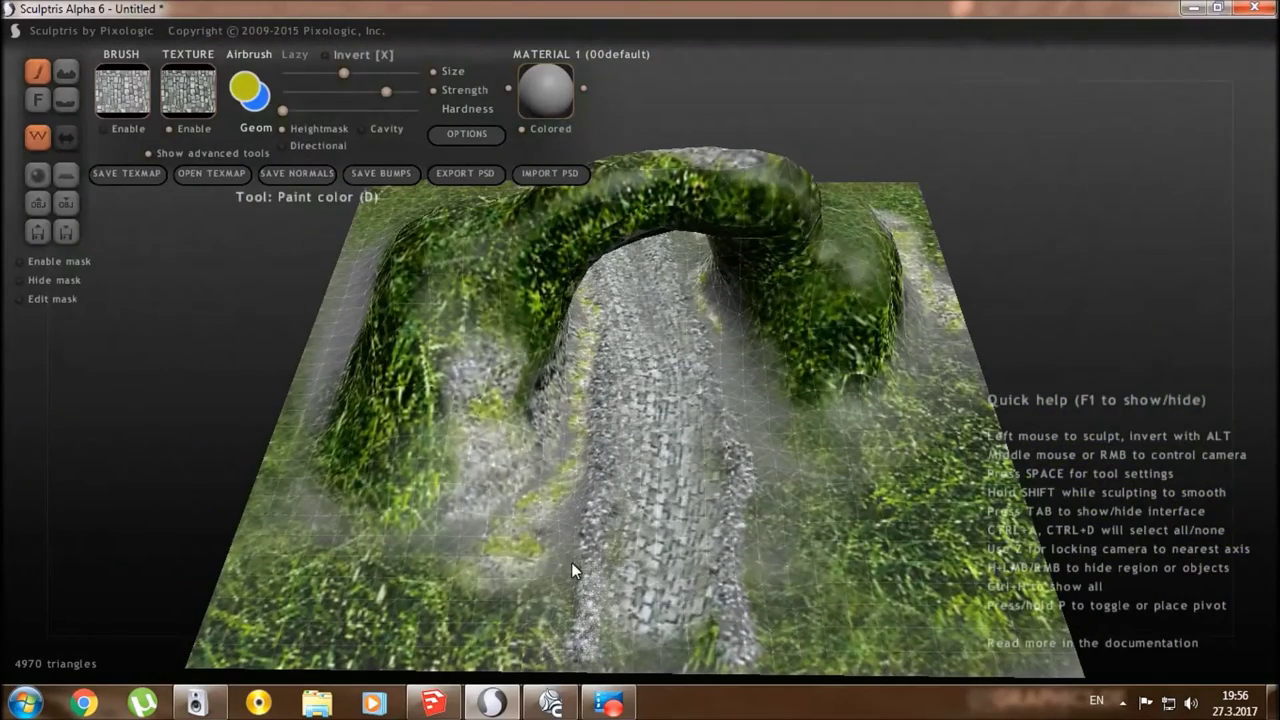
- Save the painted texture map as a PNG into Desktop > New folder (3)
click(141, 177)
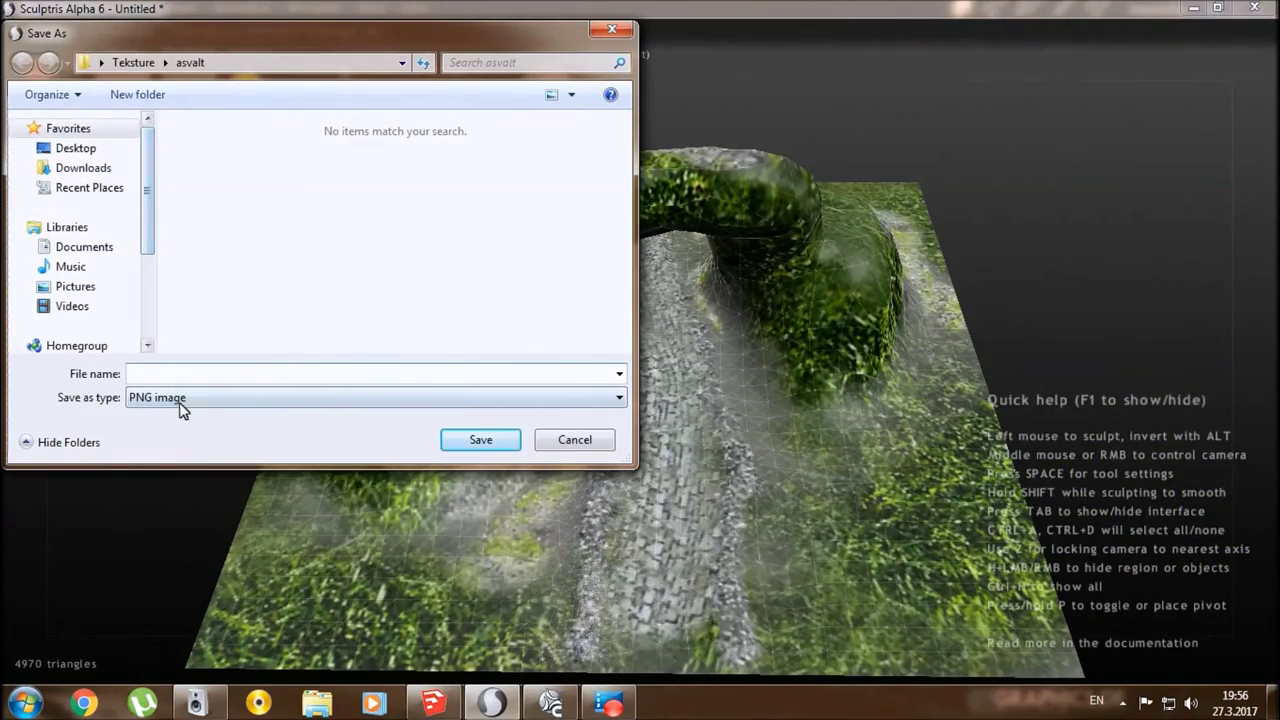
text(aaaaaa)
click(113, 155)
scroll(440, 180, down, 3)
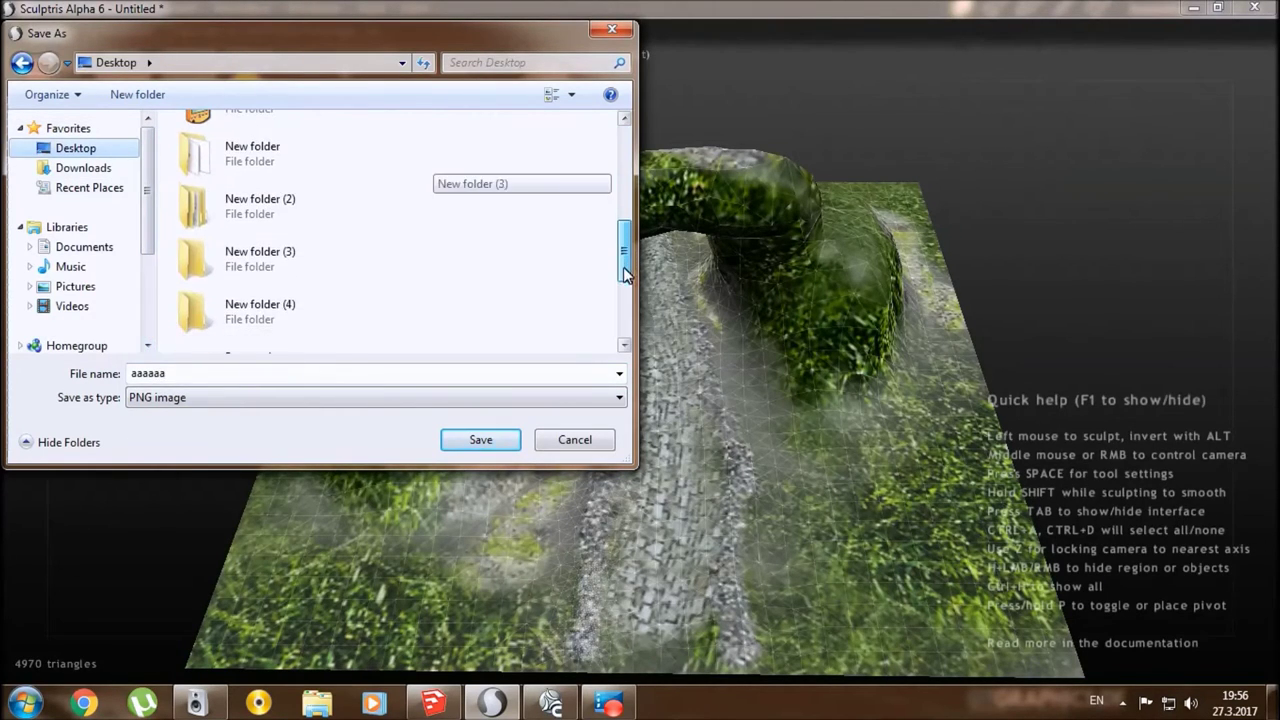
double_click(280, 262)
click(478, 450)
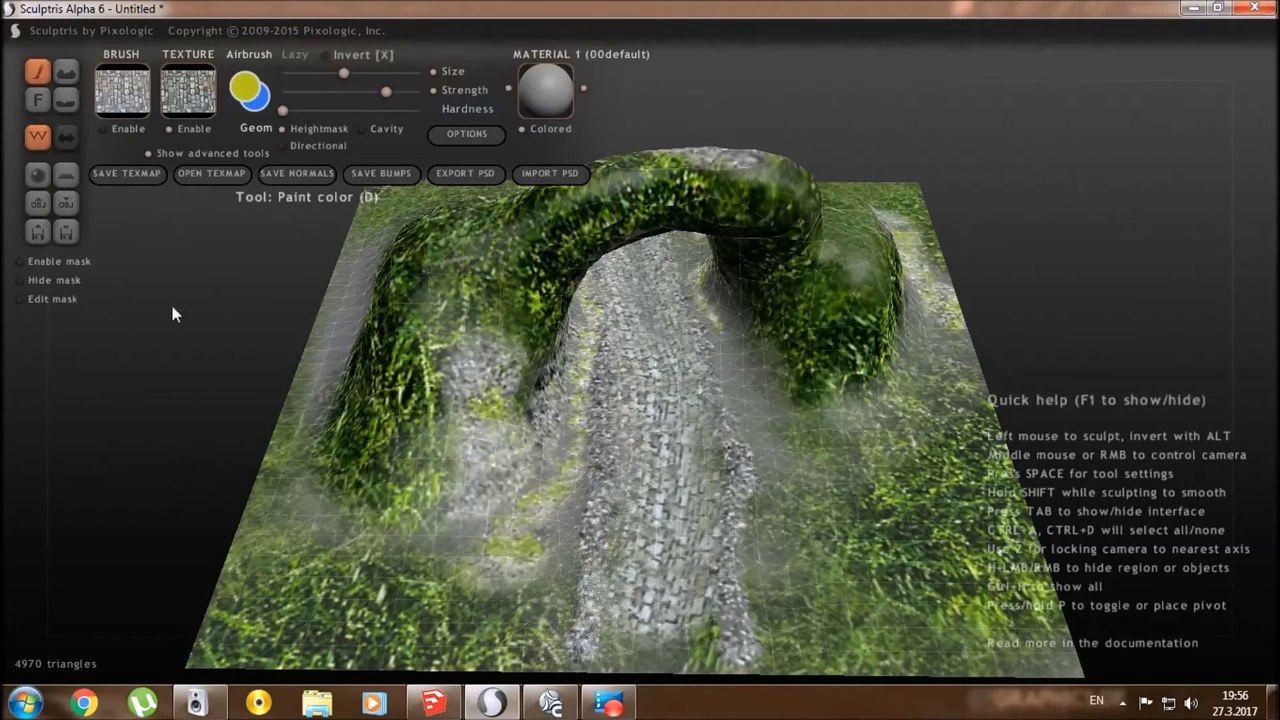
click(65, 203)
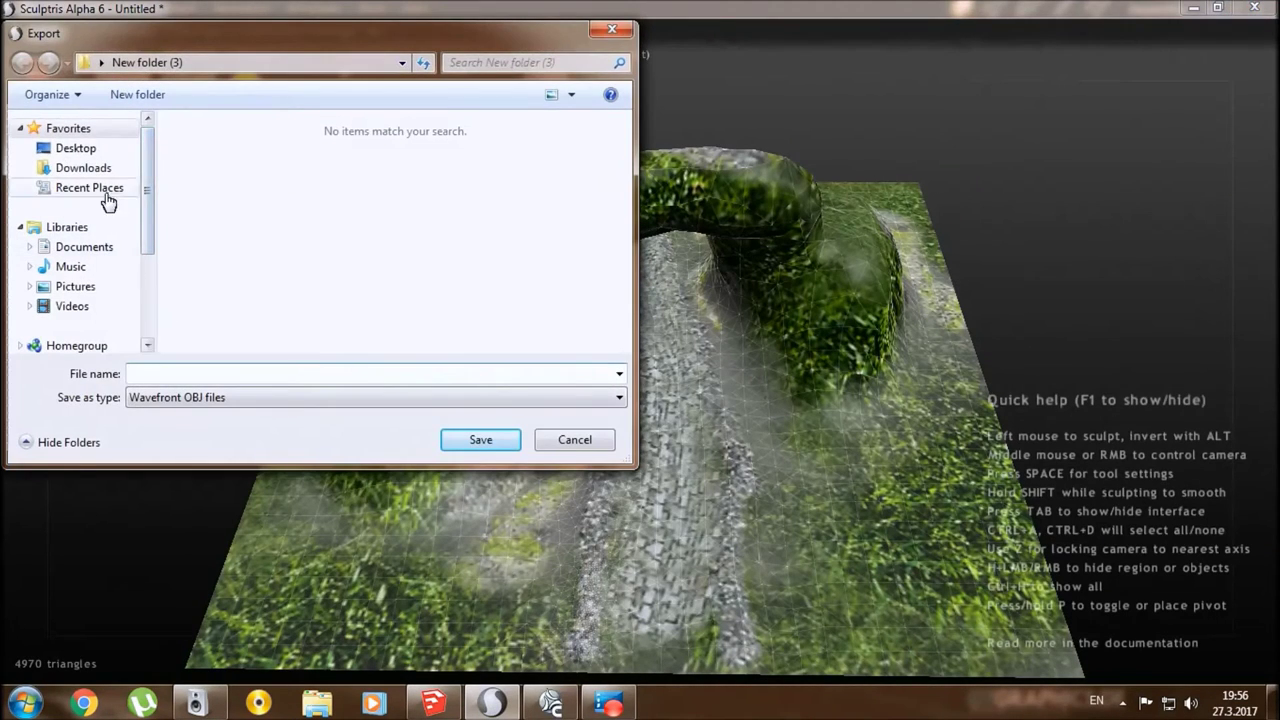
- Export the terrain as Wavefront OBJ 'aaaaaa' into New folder (3), then quit Sculptris
click(75, 148)
drag(621, 172, 624, 262)
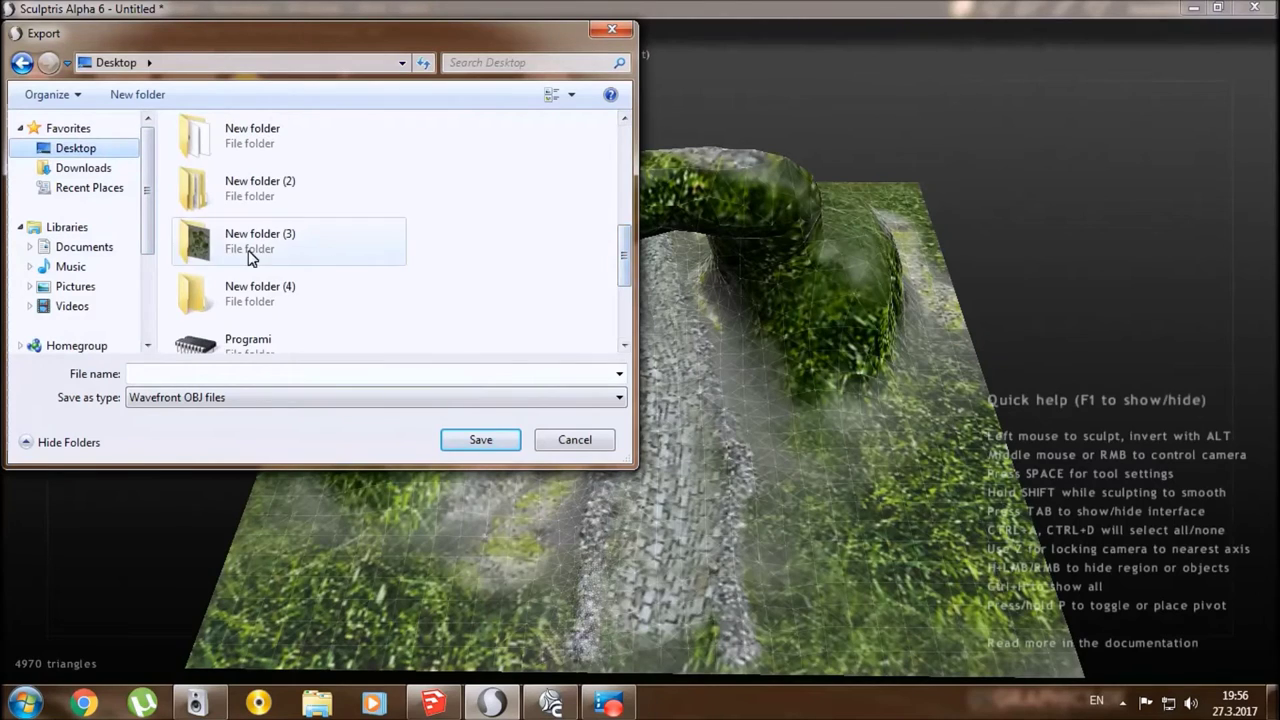
double_click(249, 257)
click(264, 377)
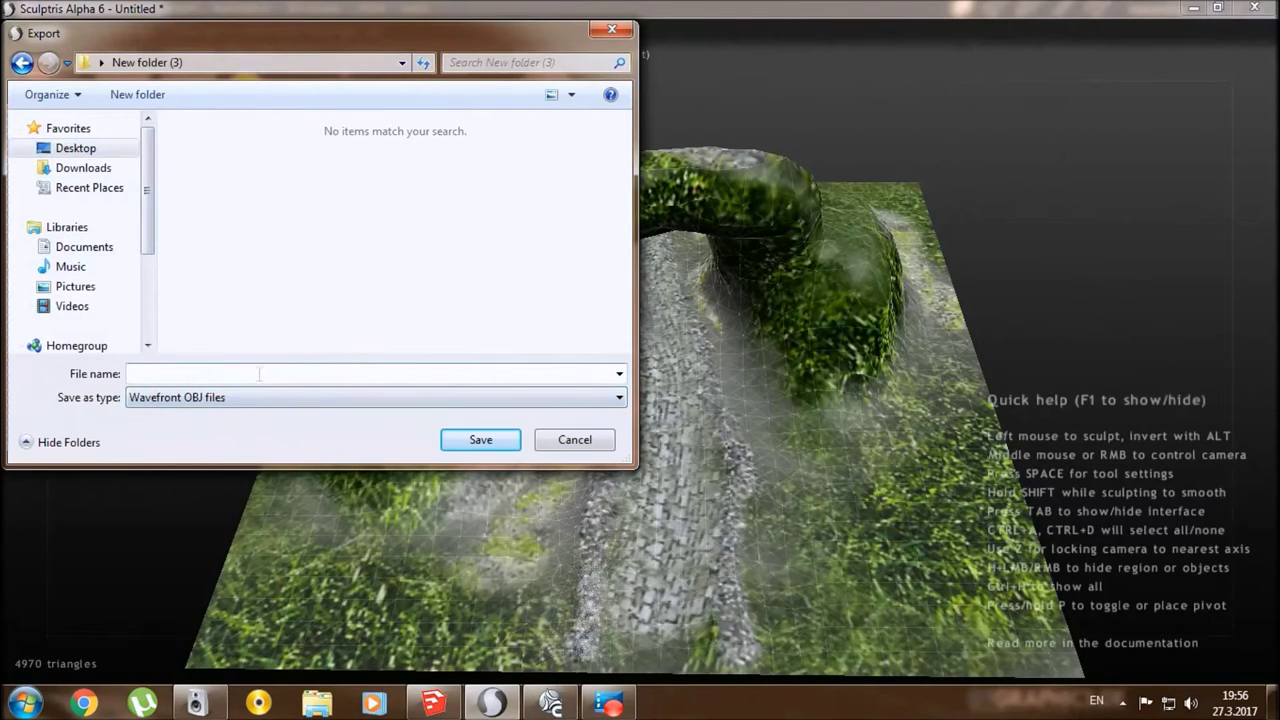
text(aaaaaa)
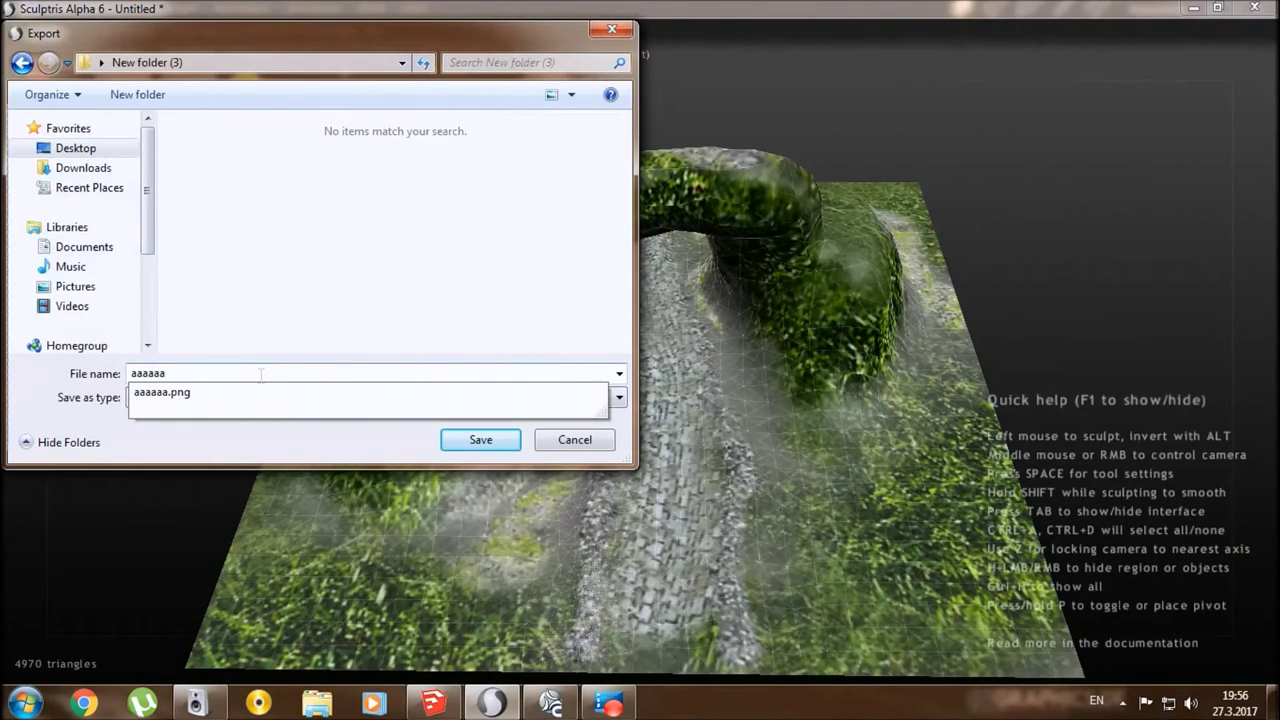
click(257, 445)
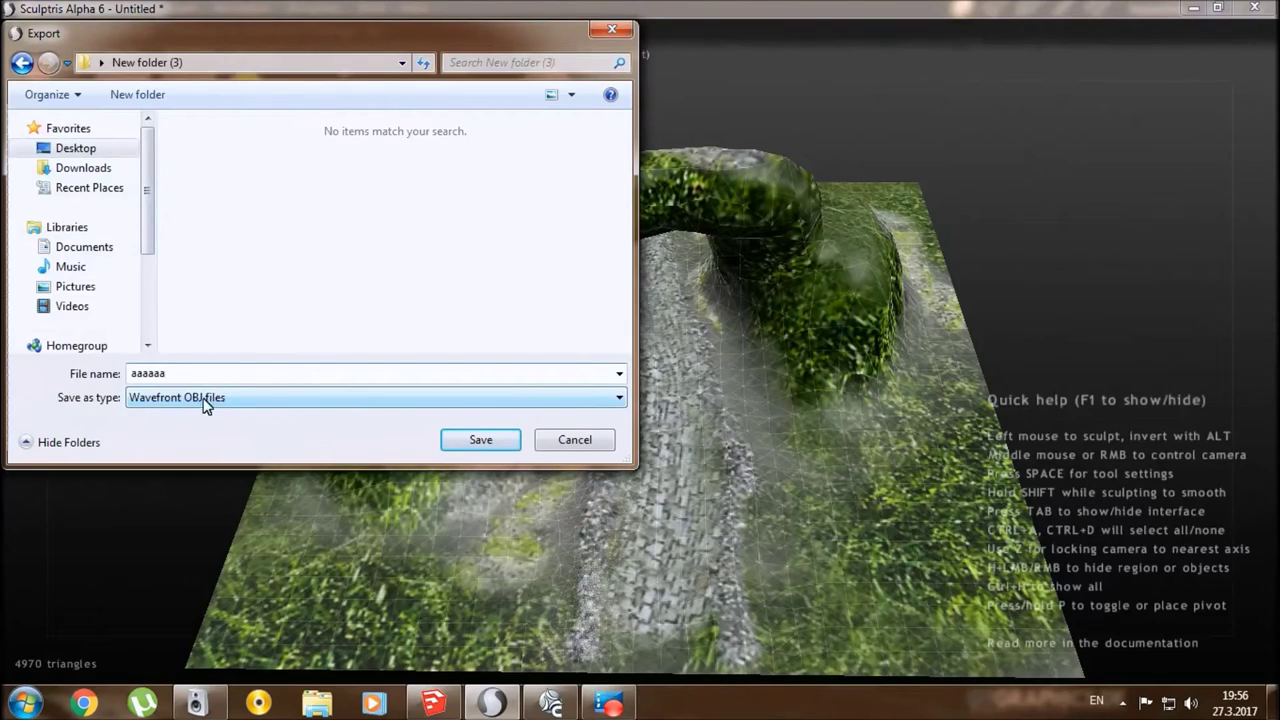
click(466, 439)
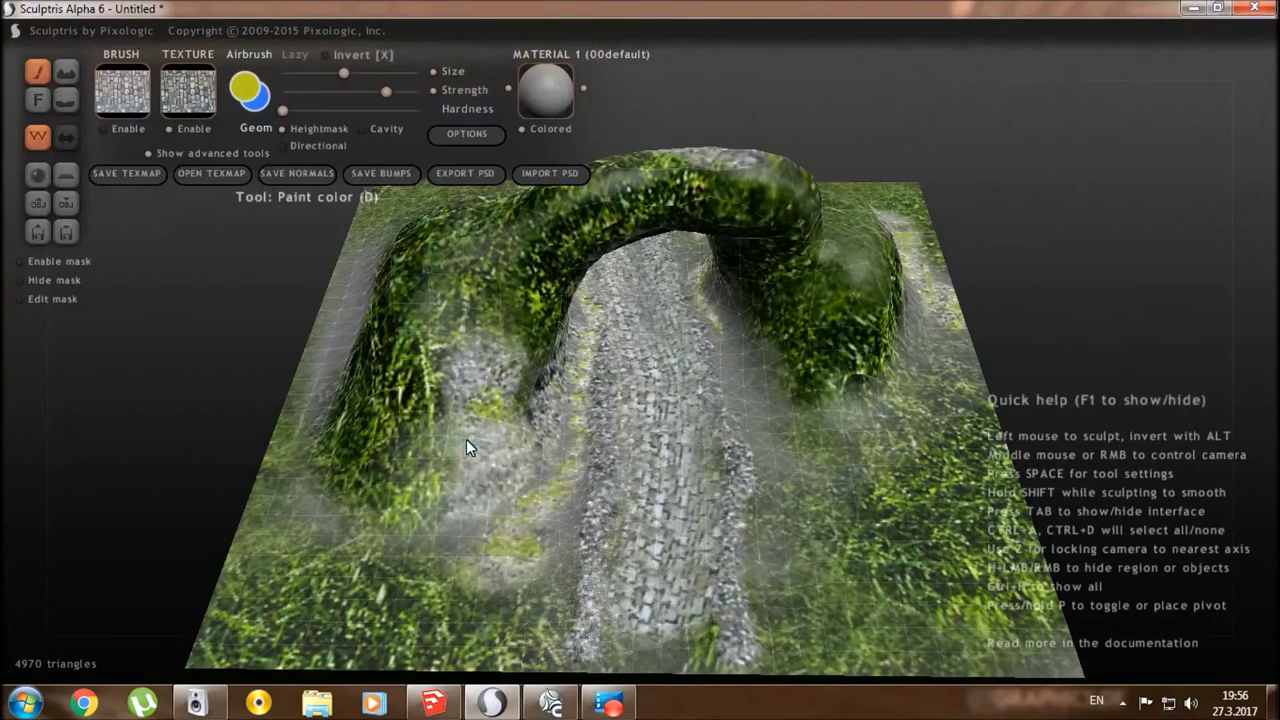
click(1253, 8)
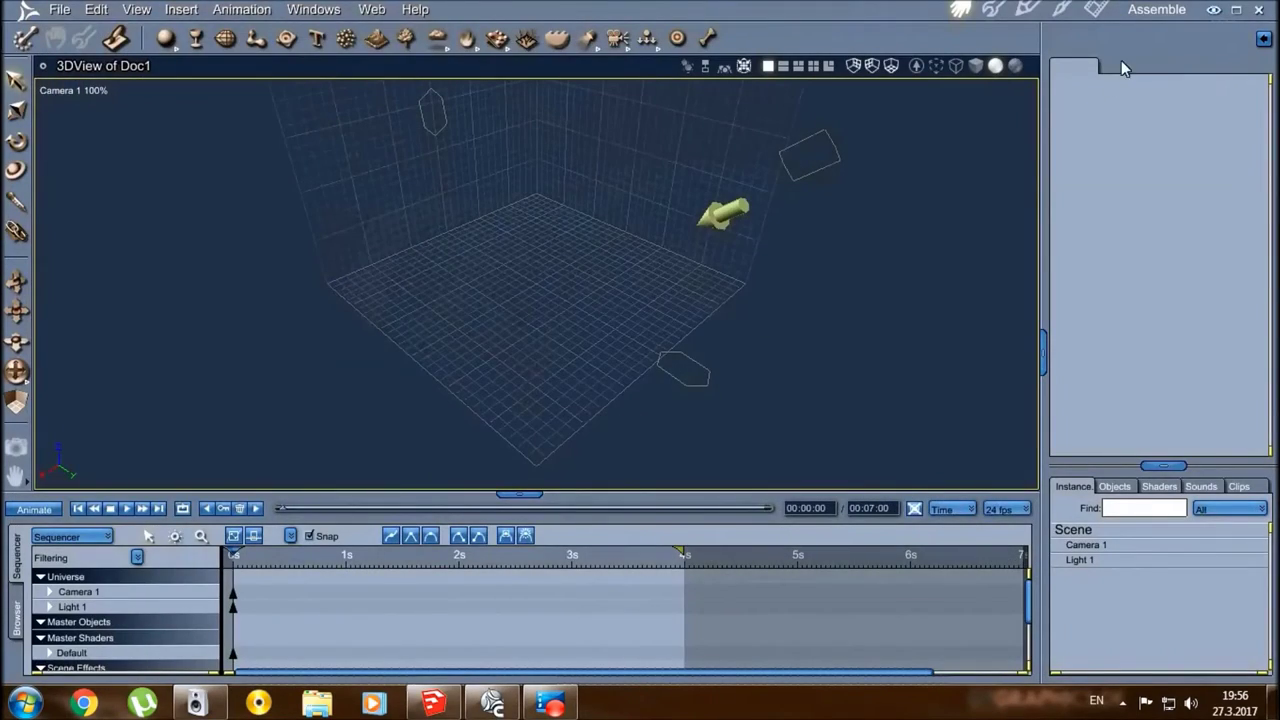
- Import aaaaaa.obj from New folder (3) with default OBJ options and orbit to inspect it
click(61, 12)
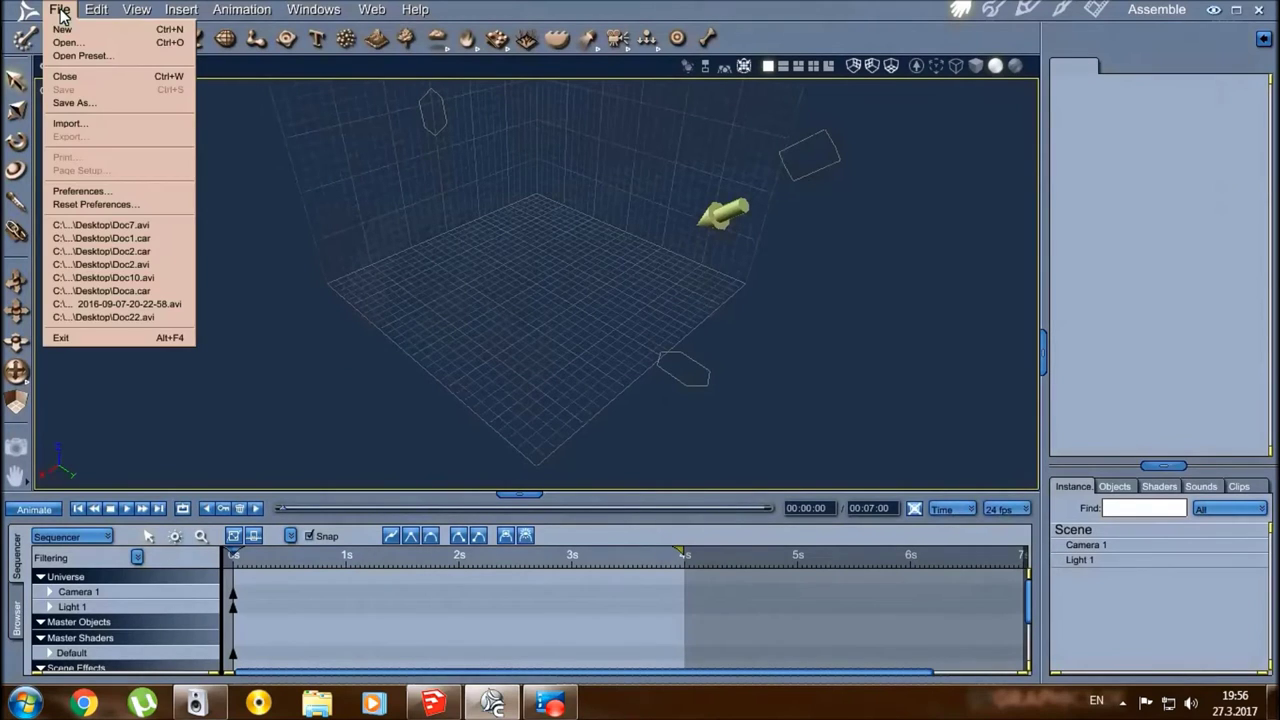
click(76, 125)
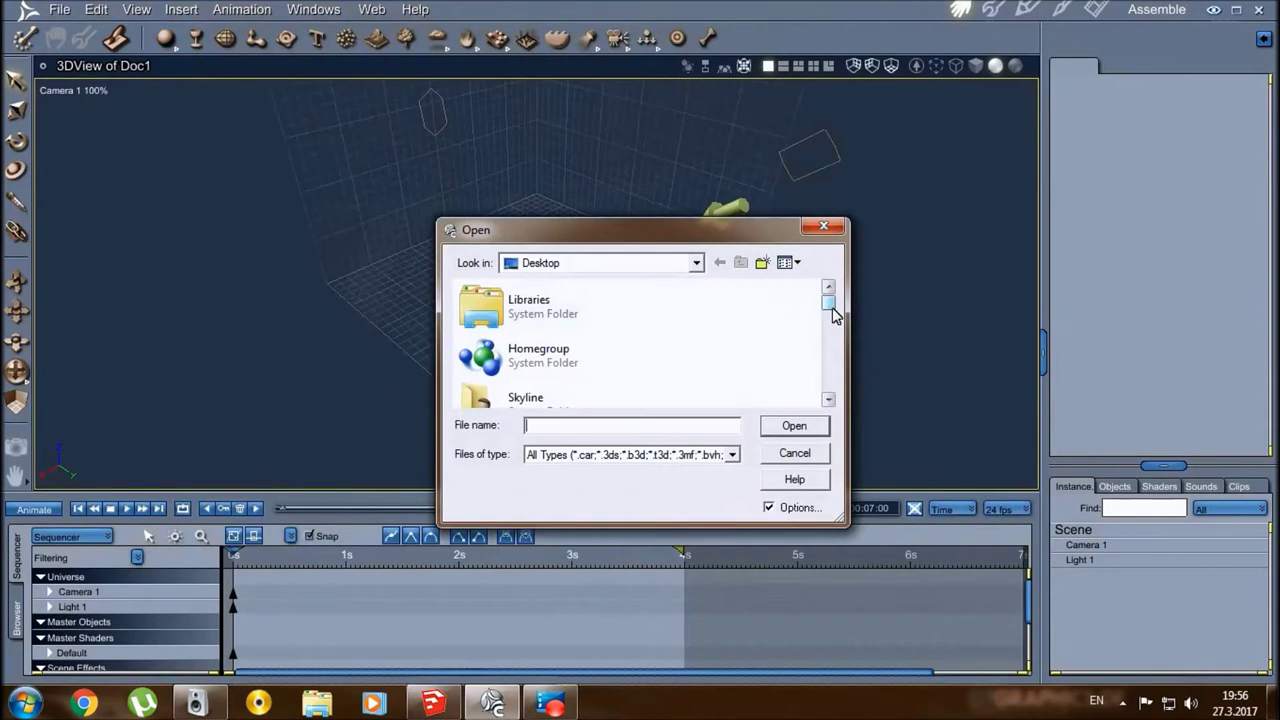
drag(835, 315, 829, 349)
double_click(568, 400)
click(510, 350)
click(812, 427)
click(672, 598)
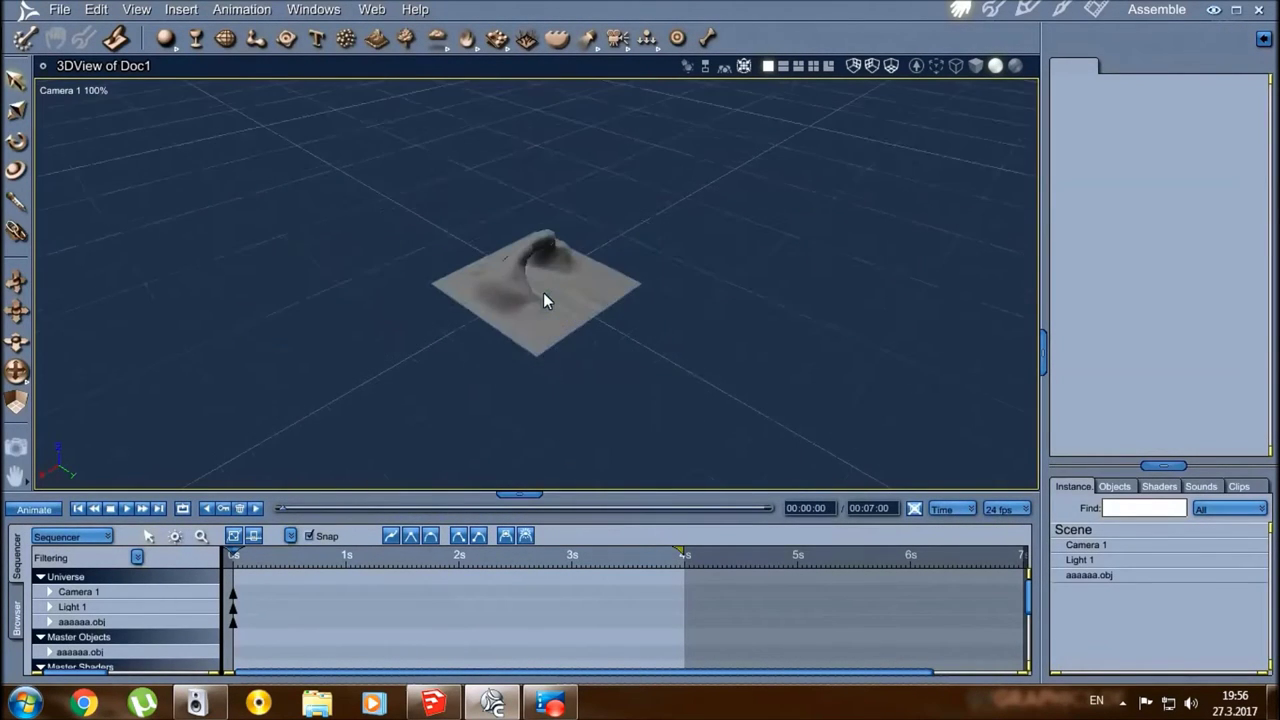
drag(28, 366, 703, 431)
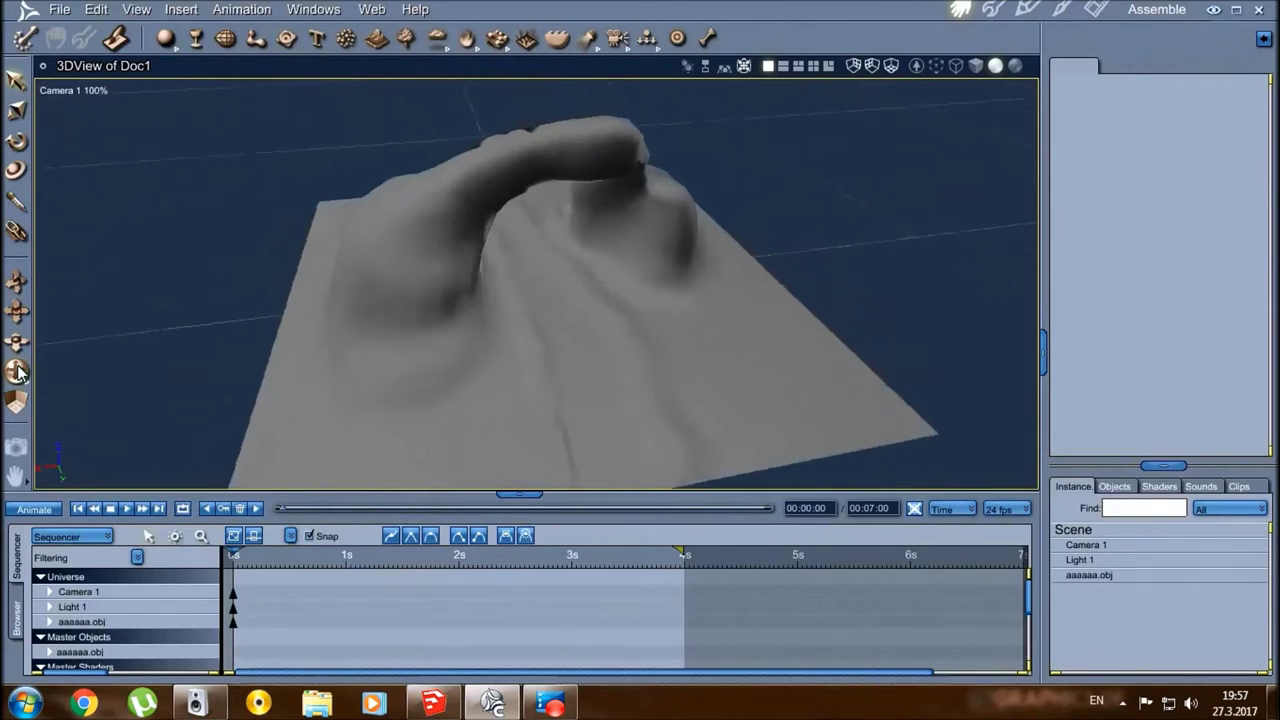
- Map the aaaaaa.png image in PNG format onto the aaaaaa.obj mesh's Color channel
click(1090, 575)
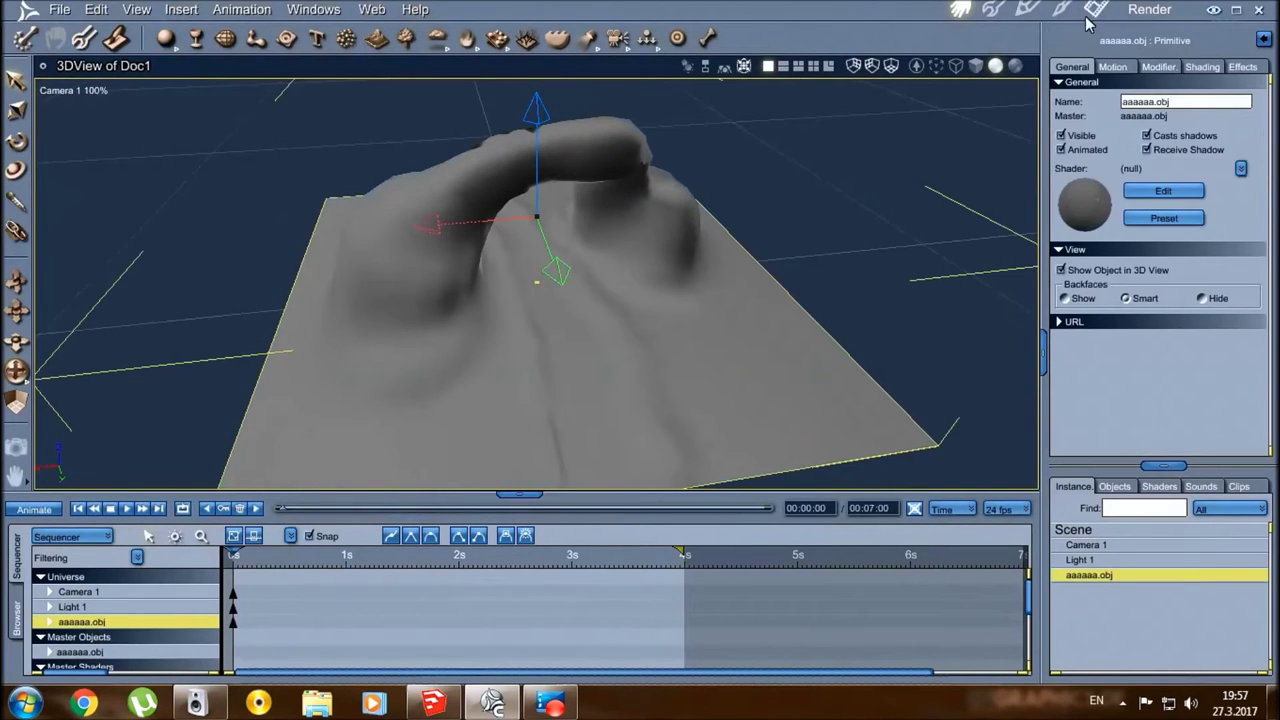
click(1062, 10)
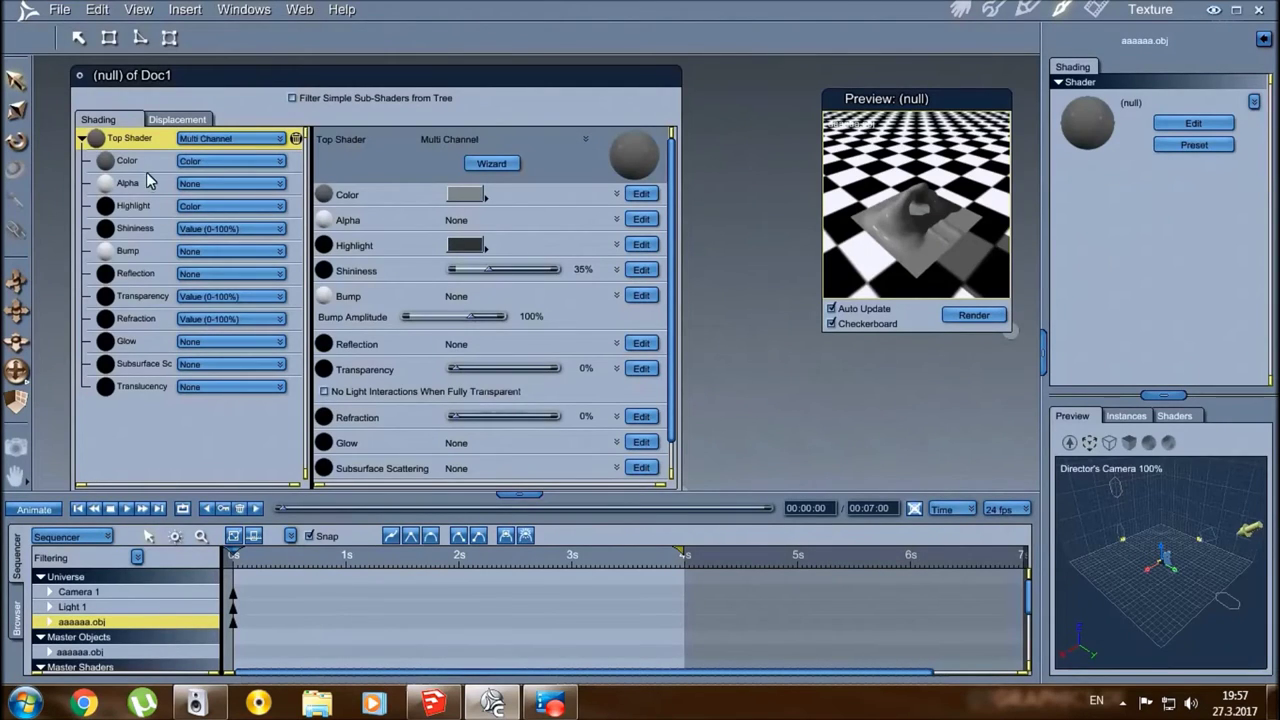
click(193, 166)
click(225, 266)
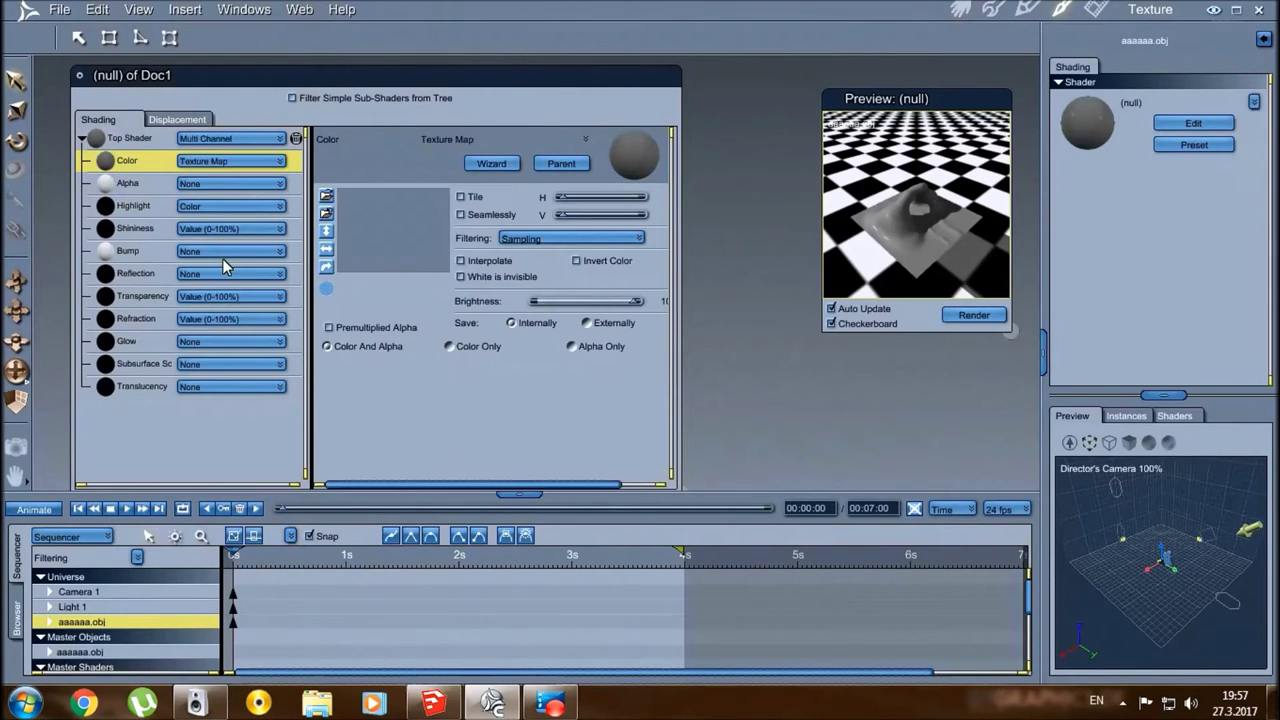
click(327, 197)
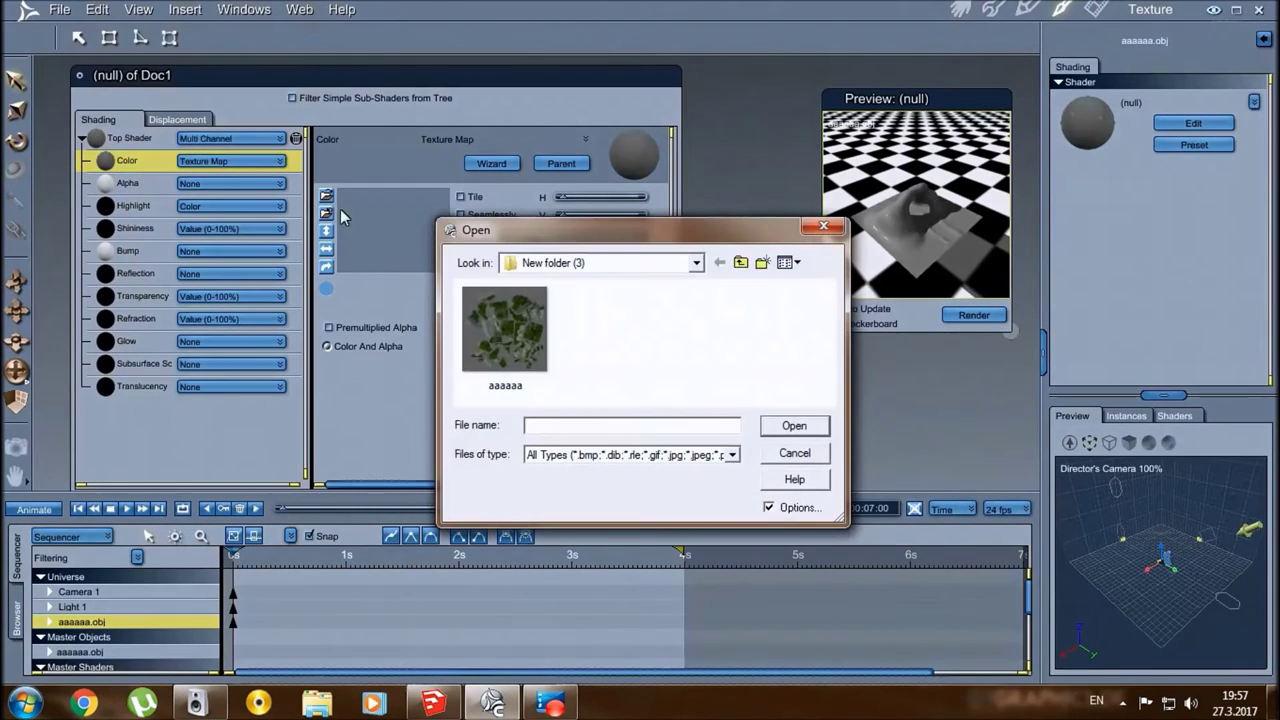
click(530, 342)
click(794, 427)
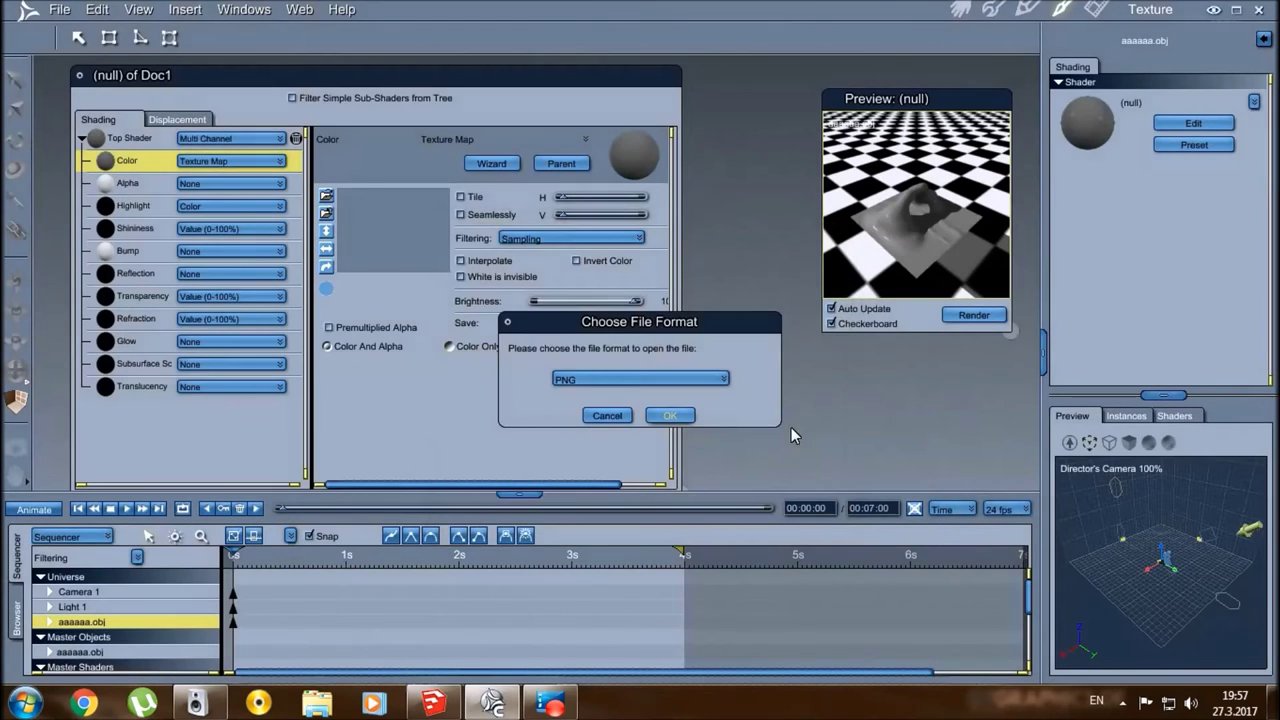
click(686, 418)
click(960, 10)
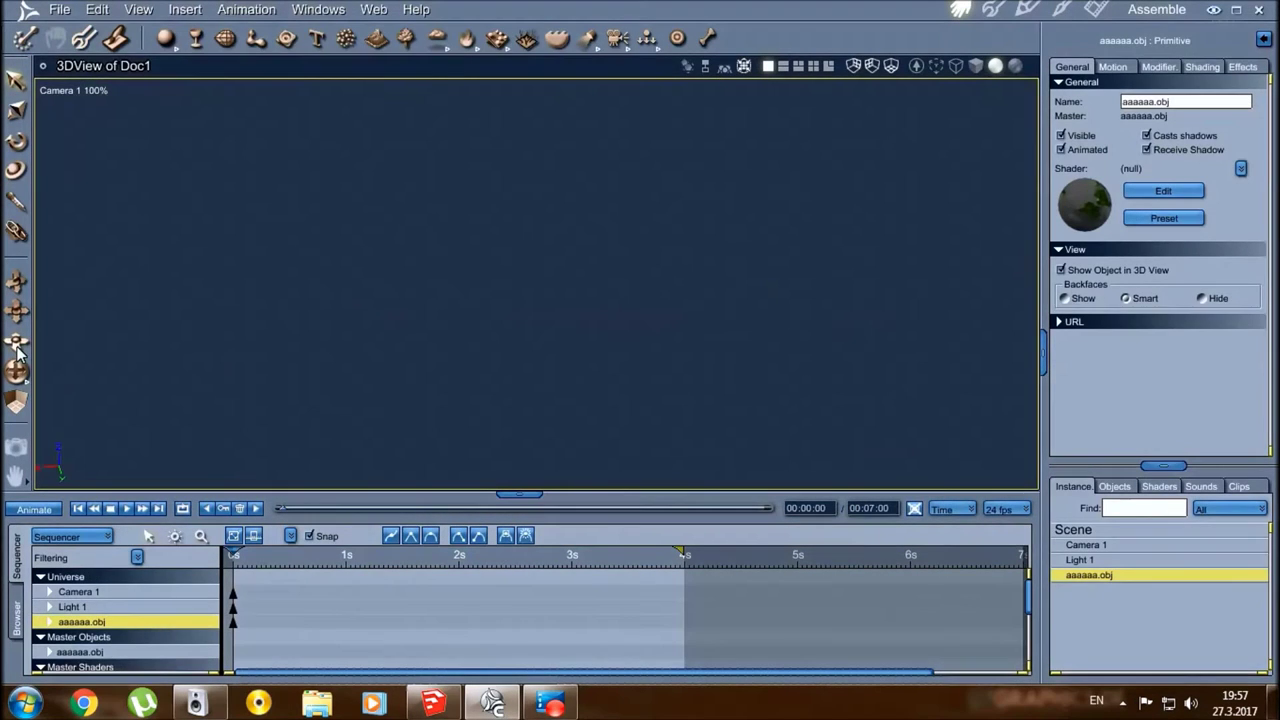
- Render the textured arch terrain to Doc2.bmp and enlarge the render window to check it
drag(16, 343, 12, 314)
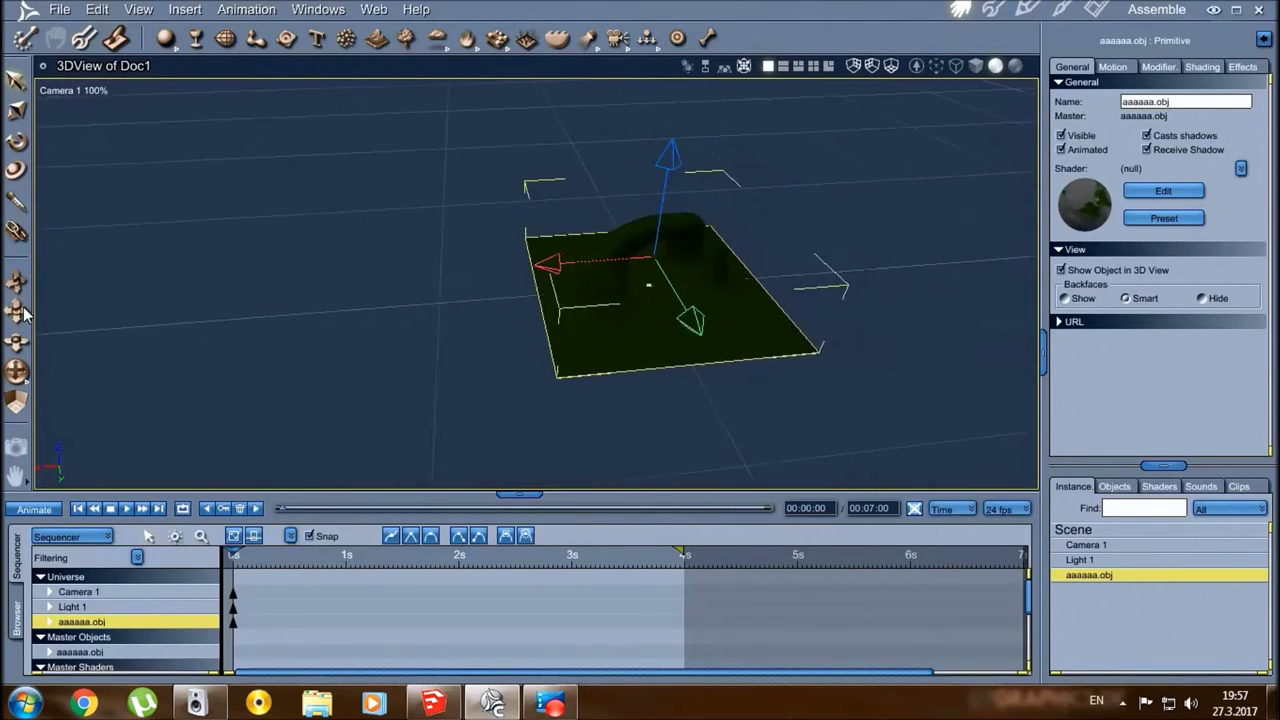
click(1093, 12)
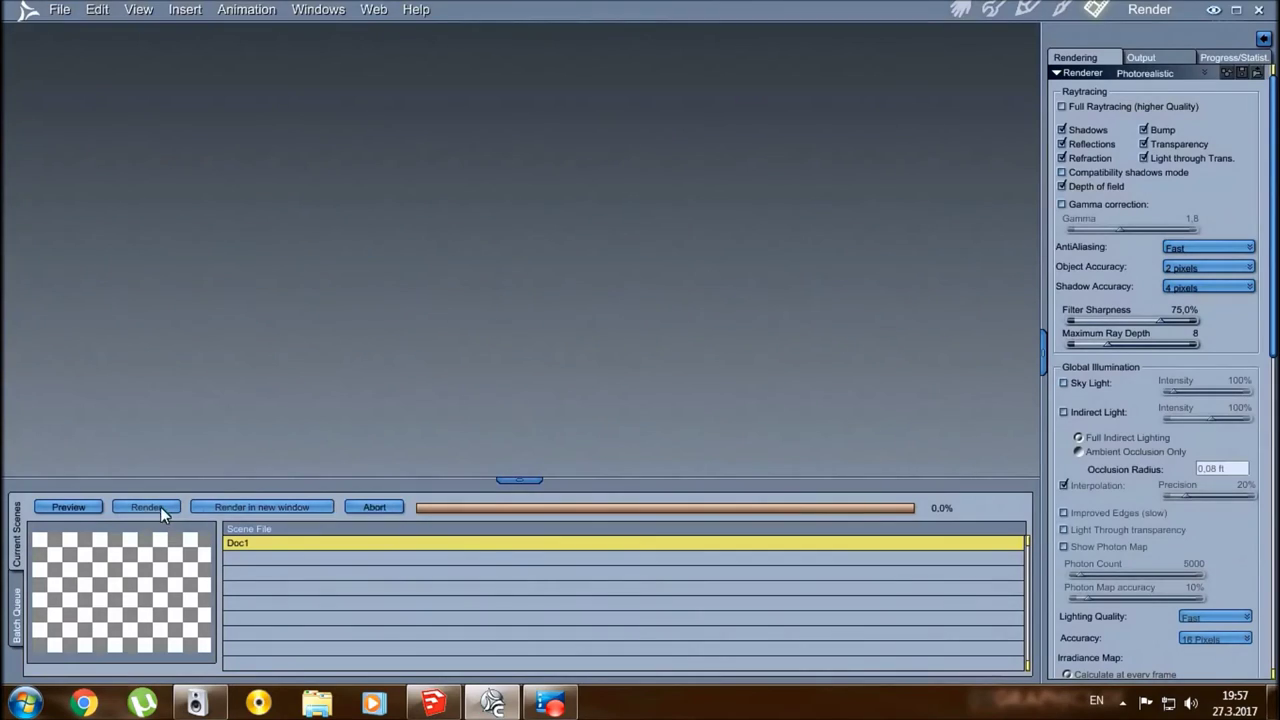
click(160, 506)
mouse_move(401, 387)
mouse_down()
mouse_move(523, 463)
mouse_move(660, 438)
mouse_up()
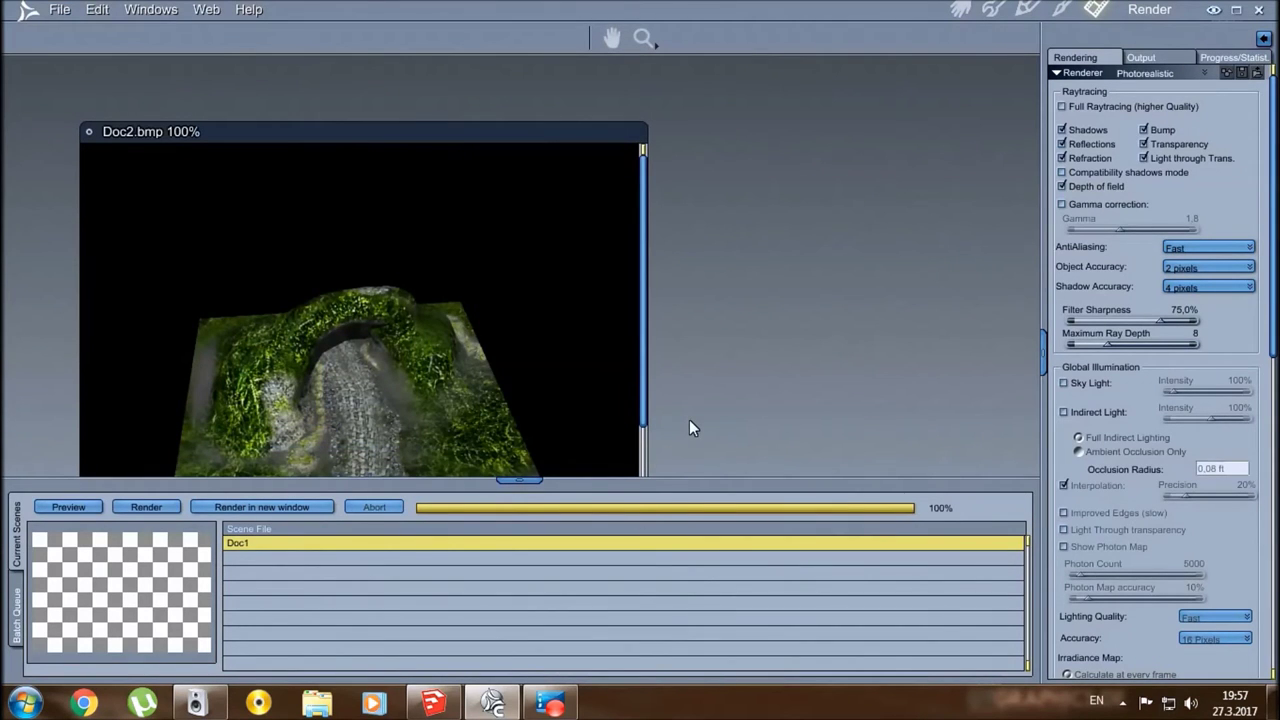
click(961, 10)
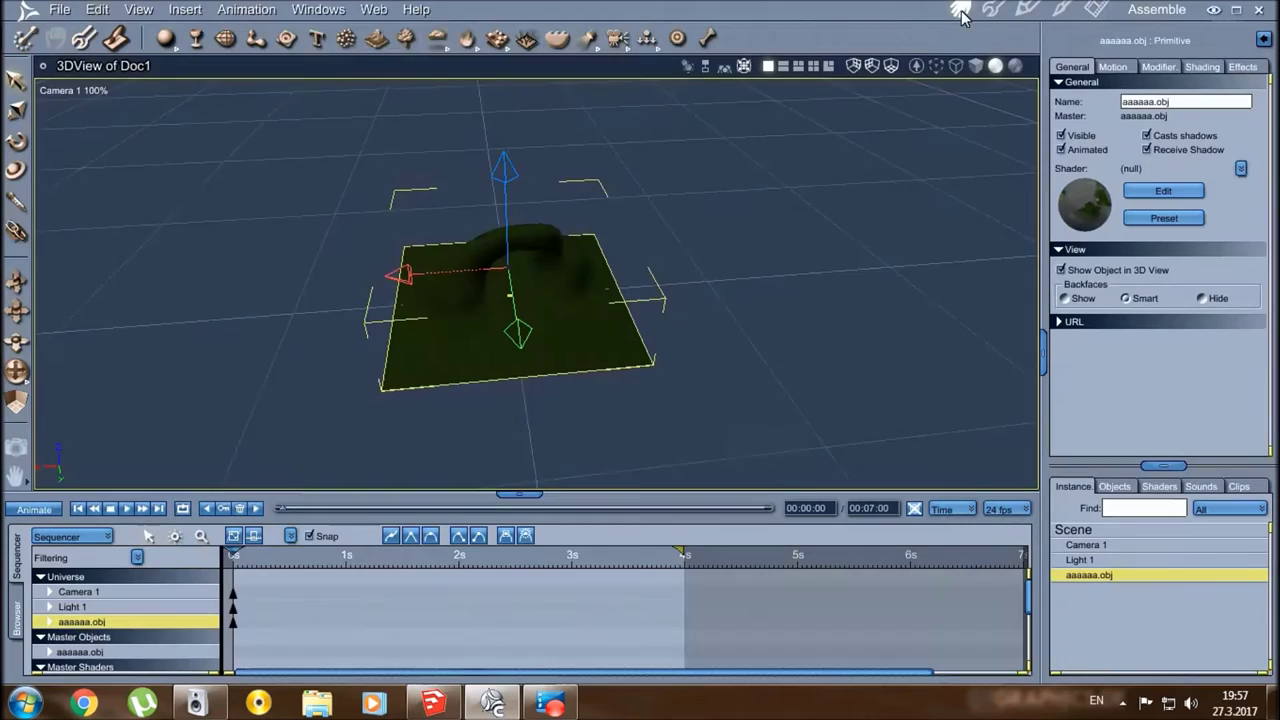
- Export the scene as the 3D Studio file aaaaaa.3ds into New folder (4)
click(60, 9)
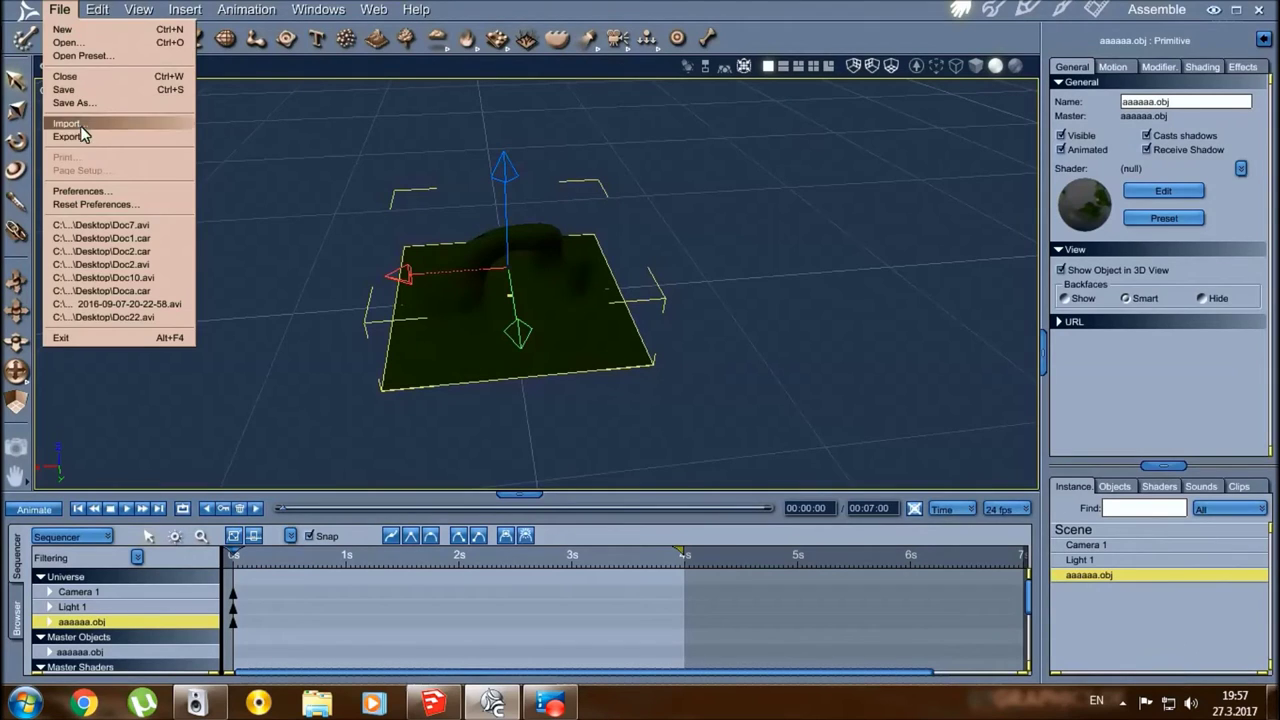
click(83, 137)
click(696, 263)
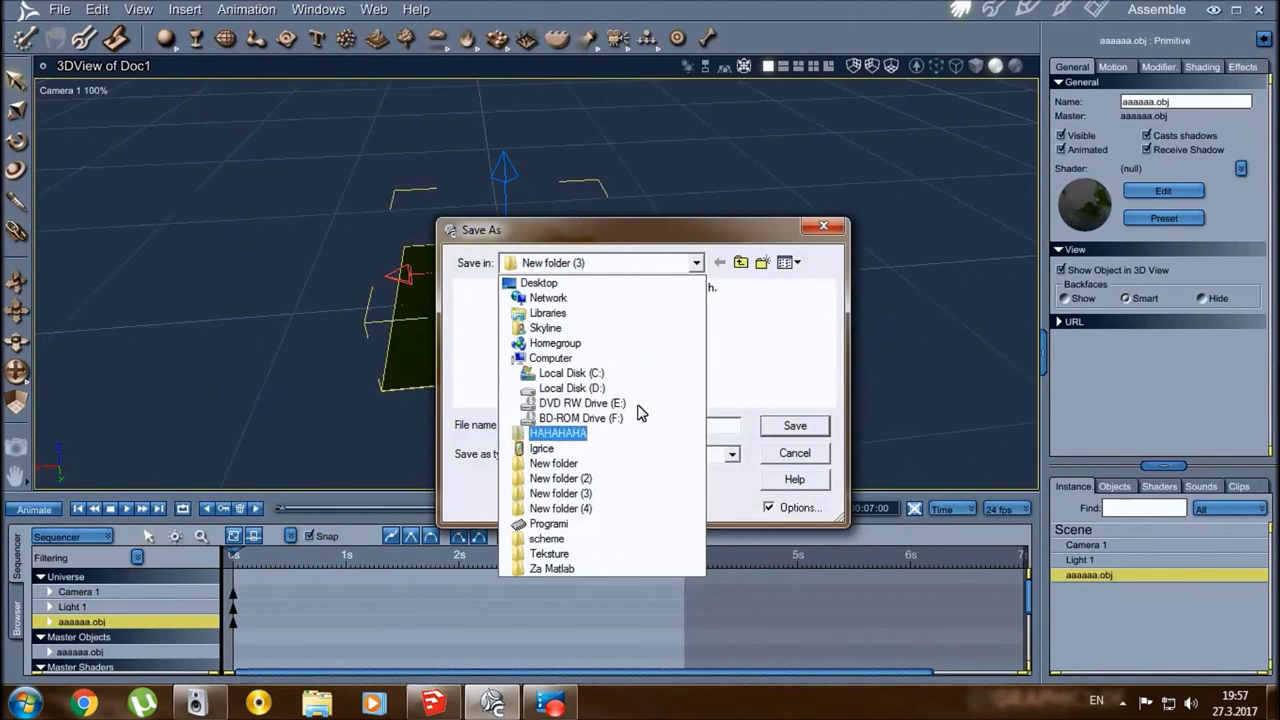
click(630, 407)
click(731, 457)
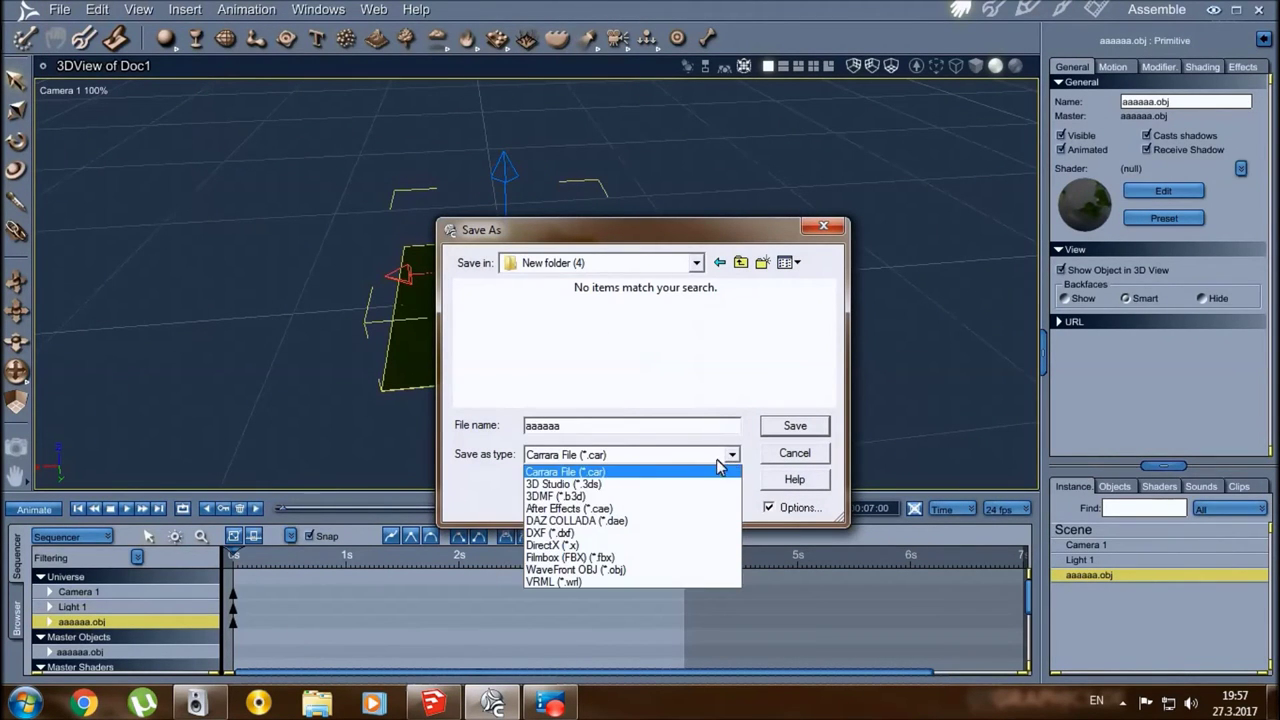
click(677, 488)
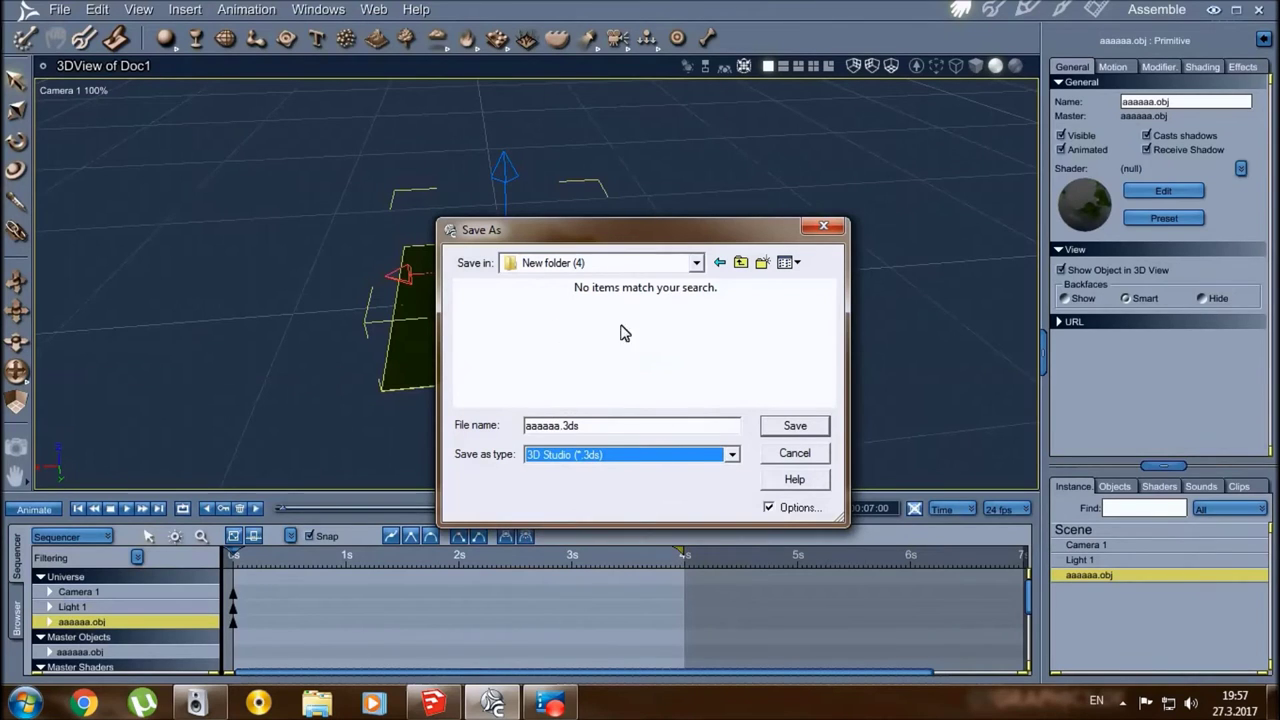
click(785, 428)
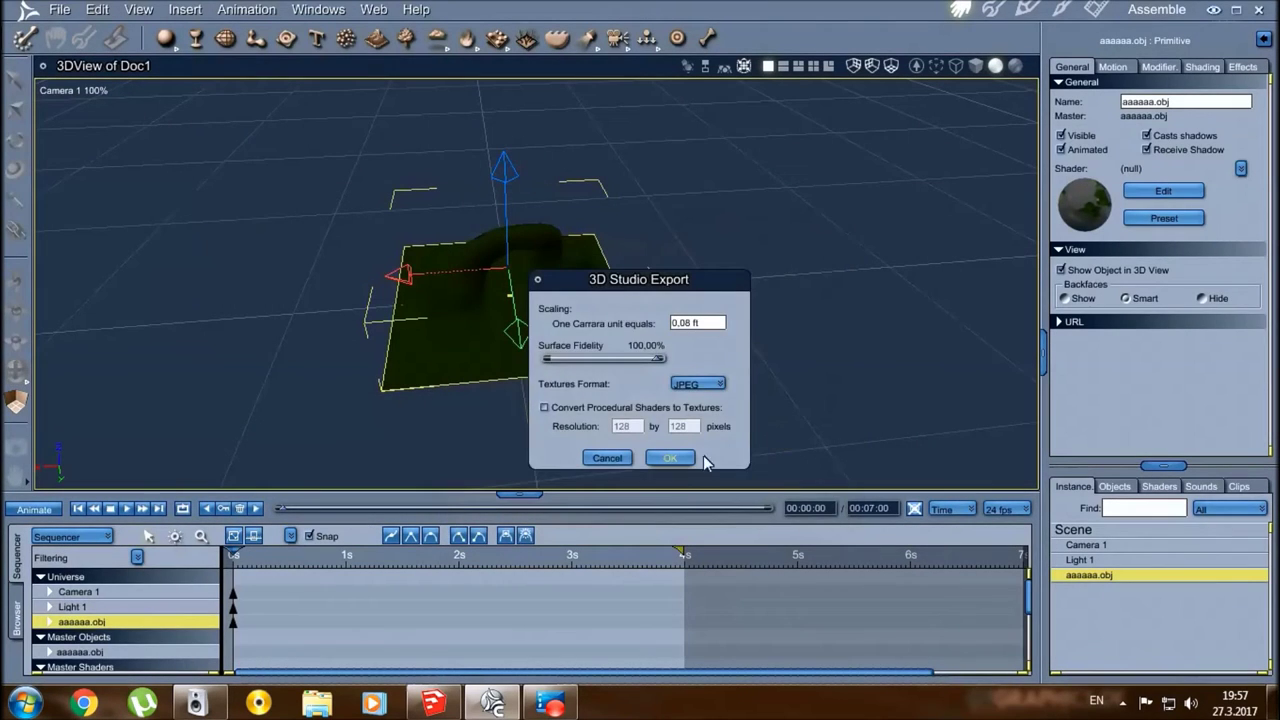
click(680, 458)
- Check that aaaaaa.3ds is in New folder (4), then bring the SketchUp model back
click(1212, 9)
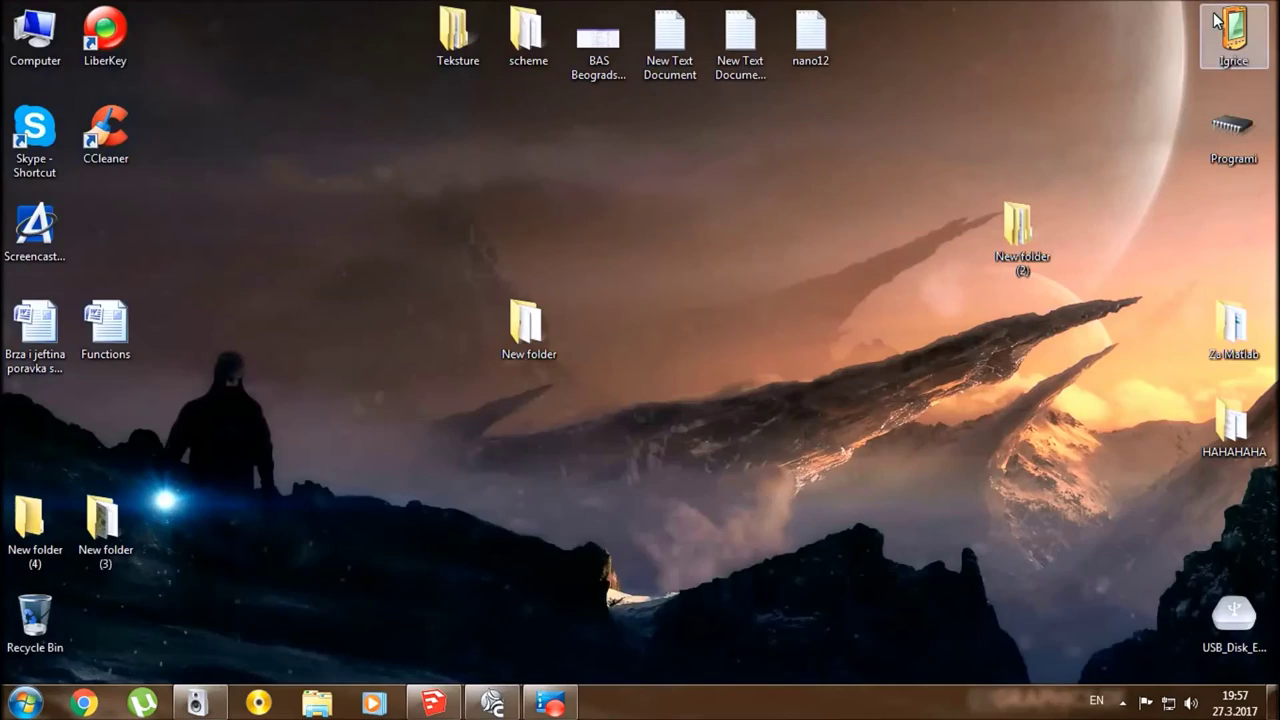
double_click(38, 522)
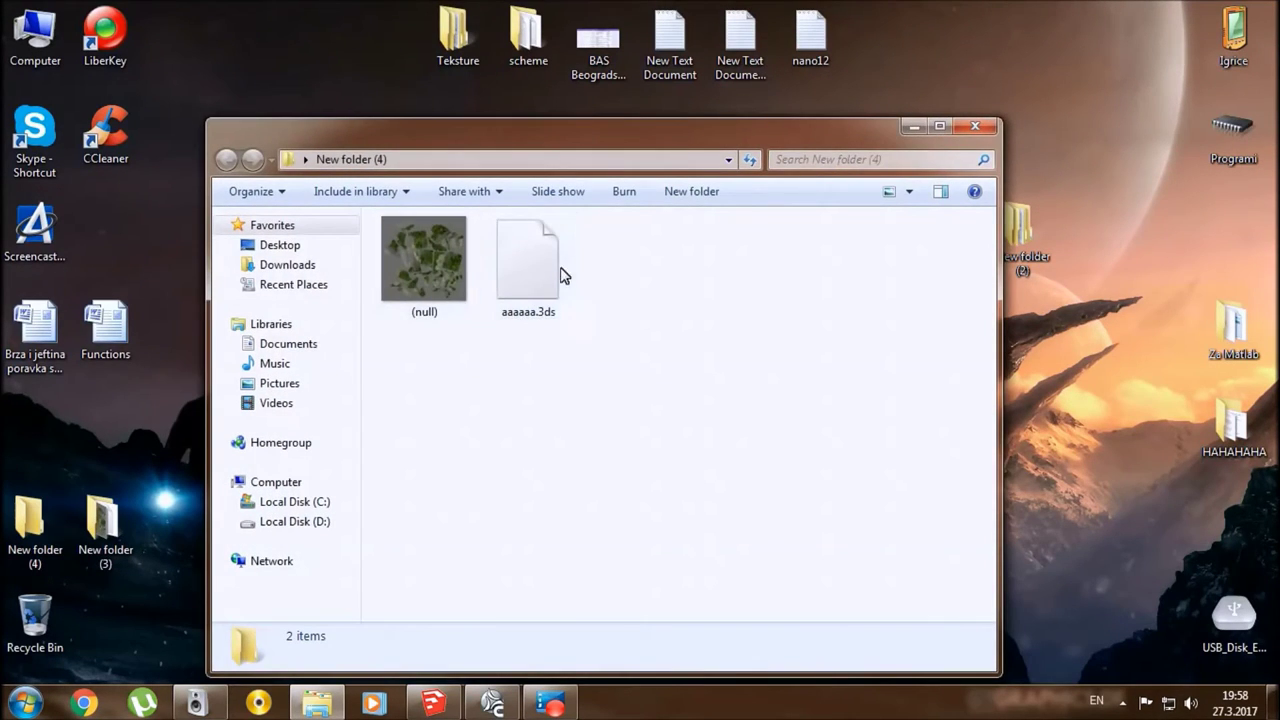
click(908, 127)
click(450, 700)
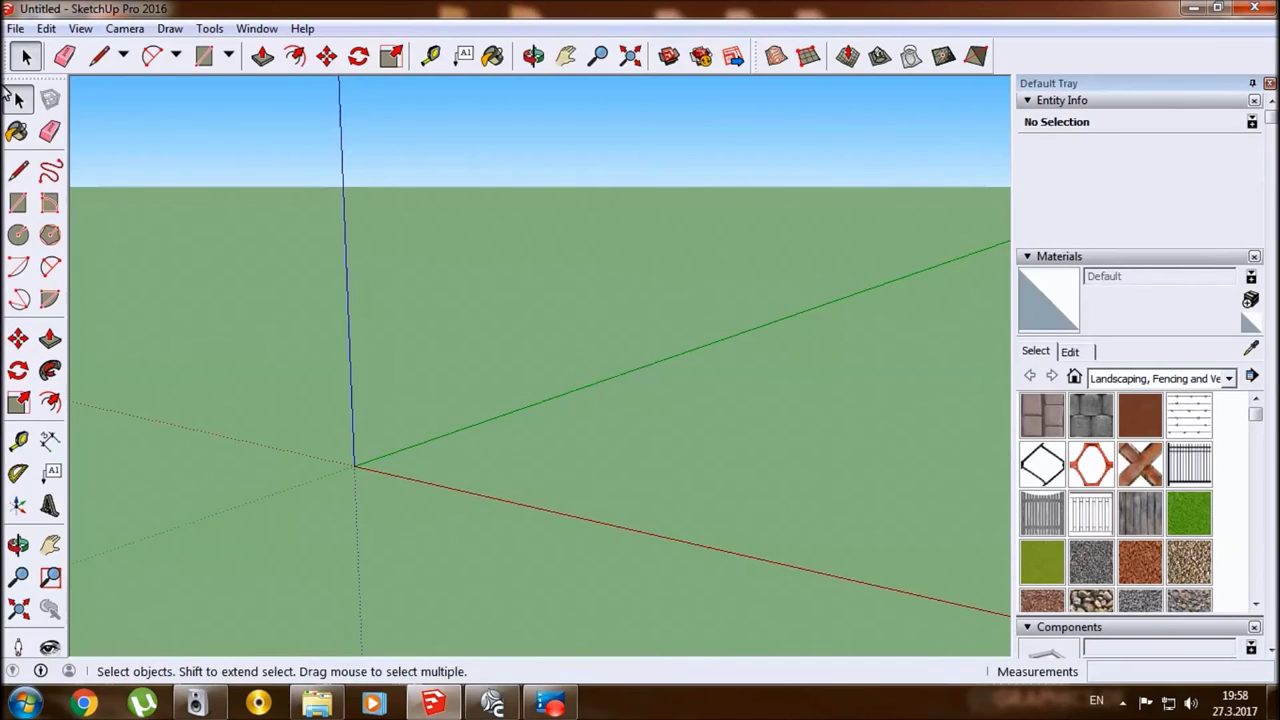
click(16, 28)
- Import aaaaaa.3ds from New folder (4) using the 3DS Files filter and dismiss the results summary
click(54, 300)
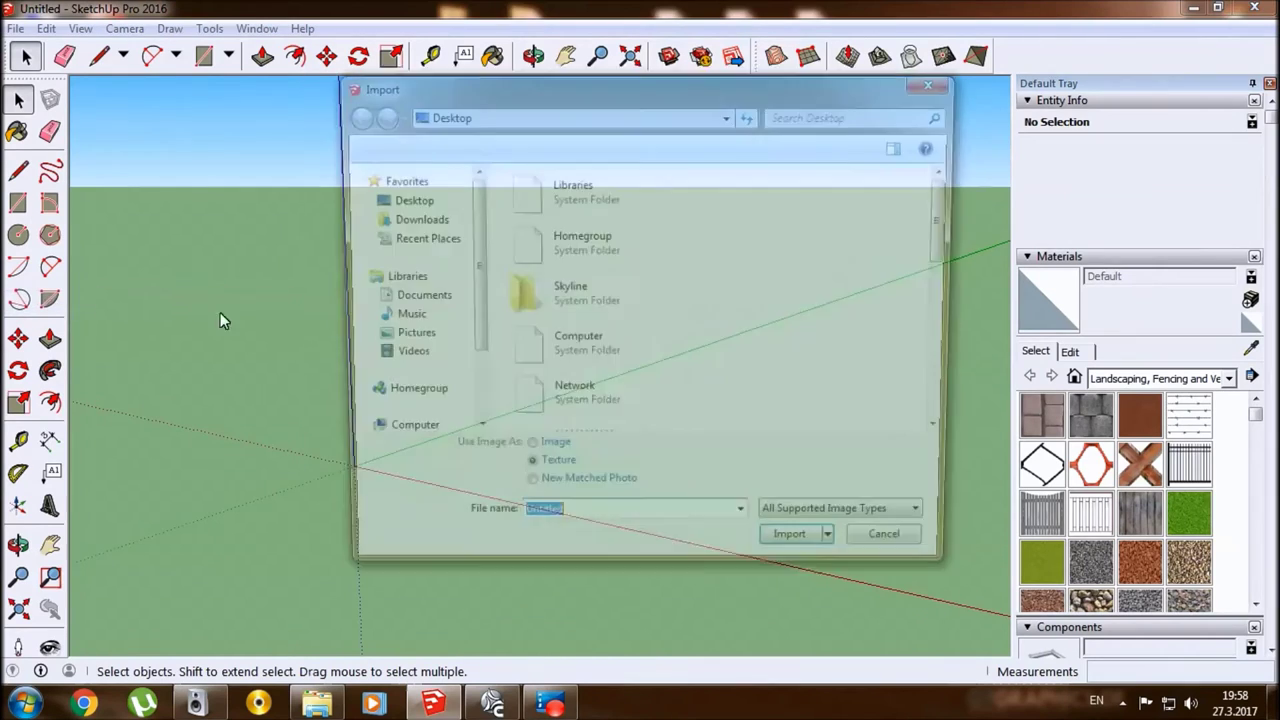
click(850, 527)
click(810, 361)
drag(952, 252, 951, 366)
double_click(585, 350)
click(562, 250)
click(800, 490)
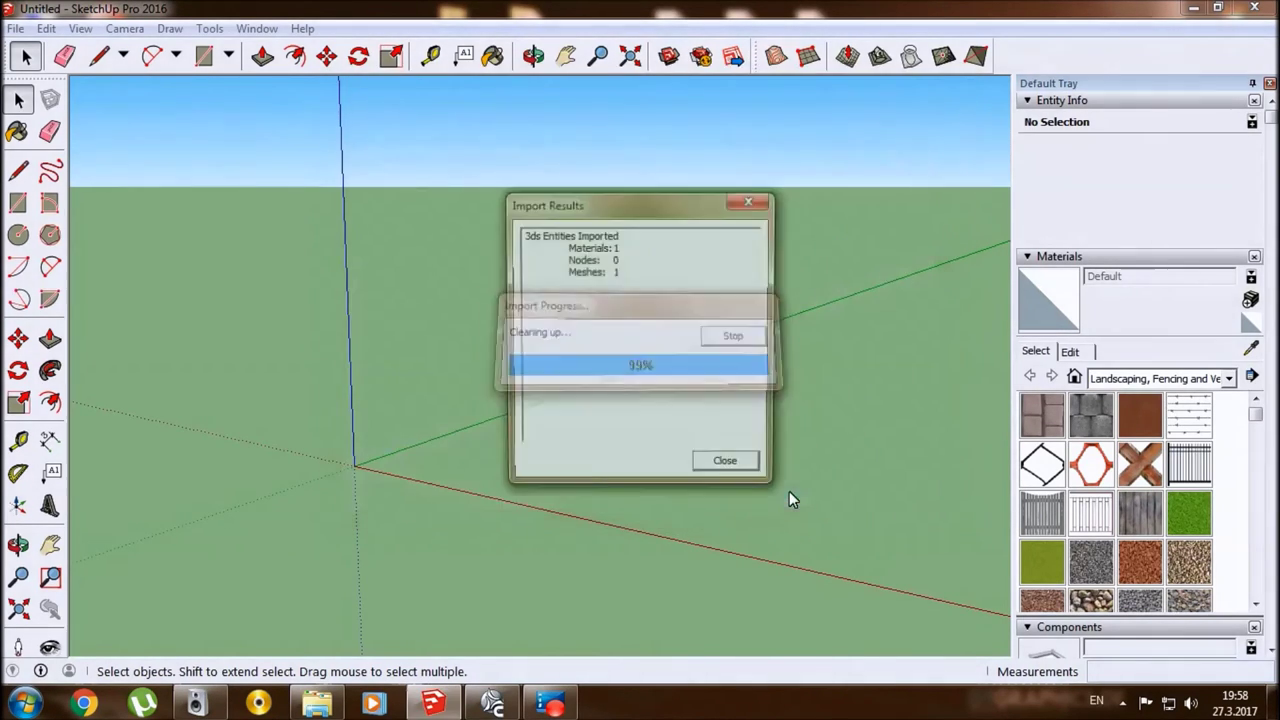
click(748, 470)
scroll(523, 418, down, 5)
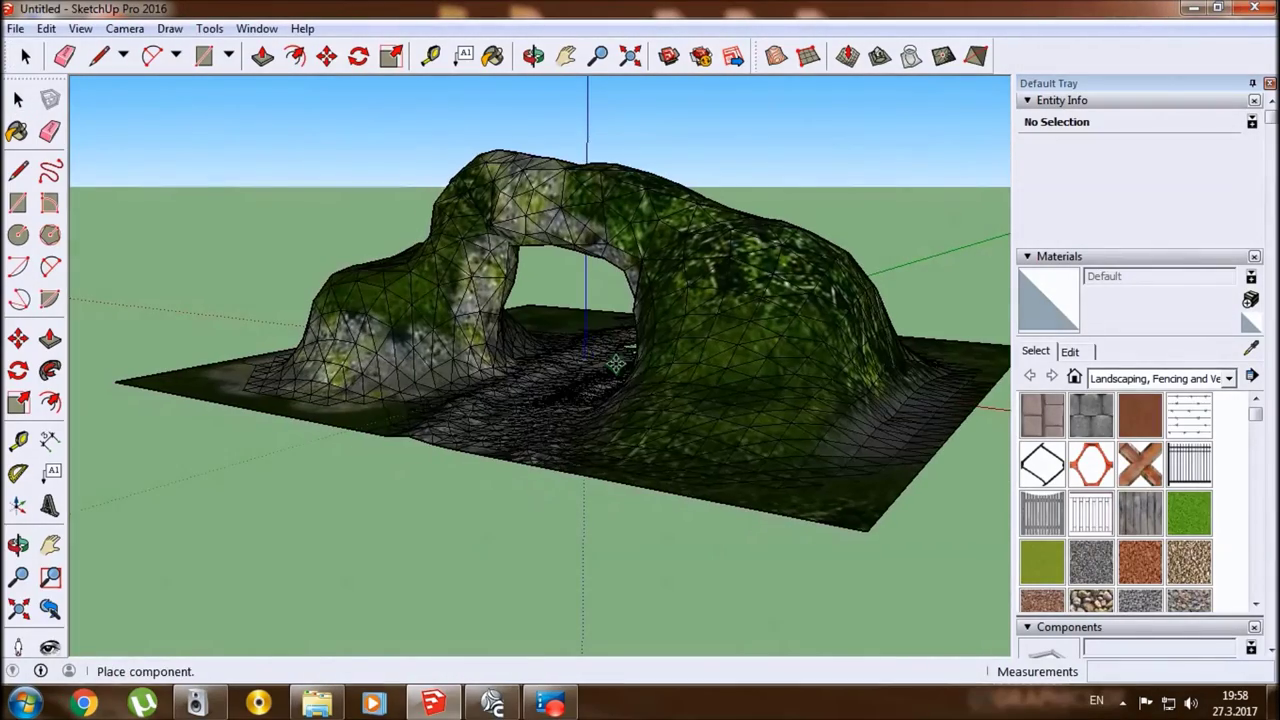
- Place the imported terrain component, then box-select the whole grass-and-stone terrain
click(488, 455)
key(space)
click(257, 577)
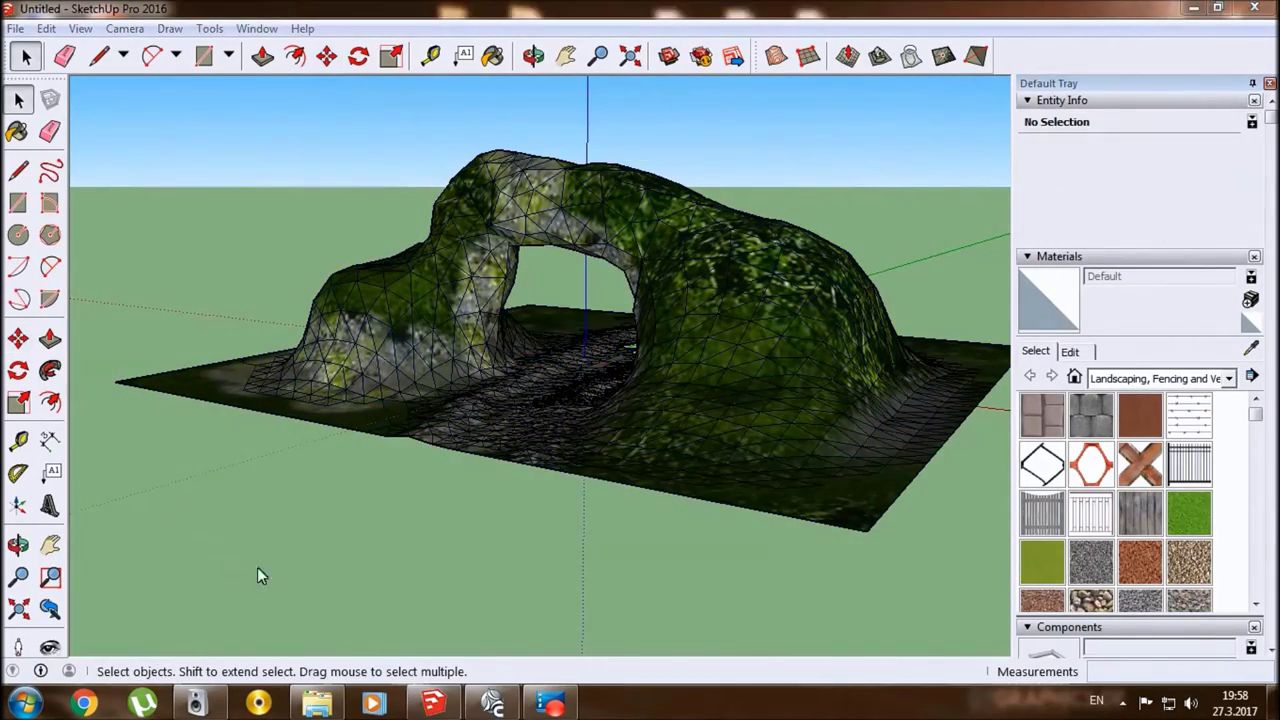
mouse_move(240, 543)
middle_down()
mouse_move(700, 548)
mouse_move(398, 316)
mouse_move(430, 360)
mouse_move(508, 575)
mouse_move(520, 560)
middle_up()
scroll(430, 360, down, 3)
scroll(430, 360, up, 3)
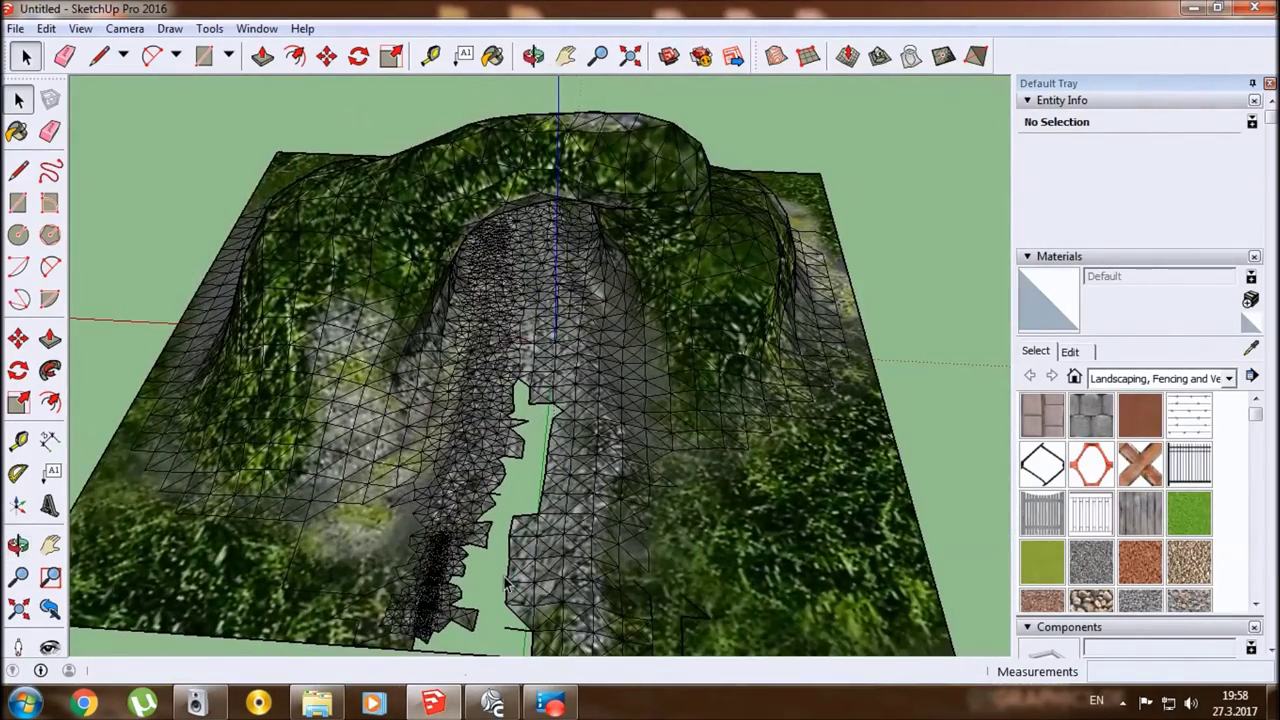
scroll(130, 125, down, 3)
drag(128, 118, 892, 568)
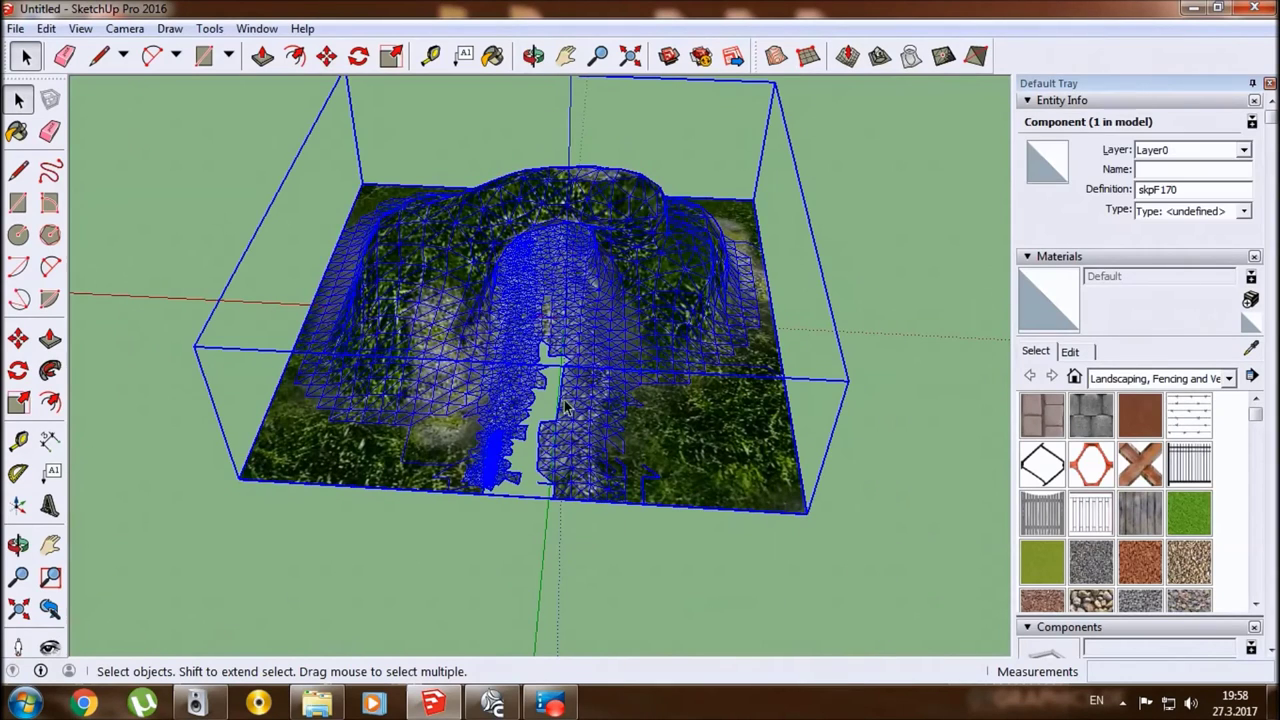
right_click(558, 272)
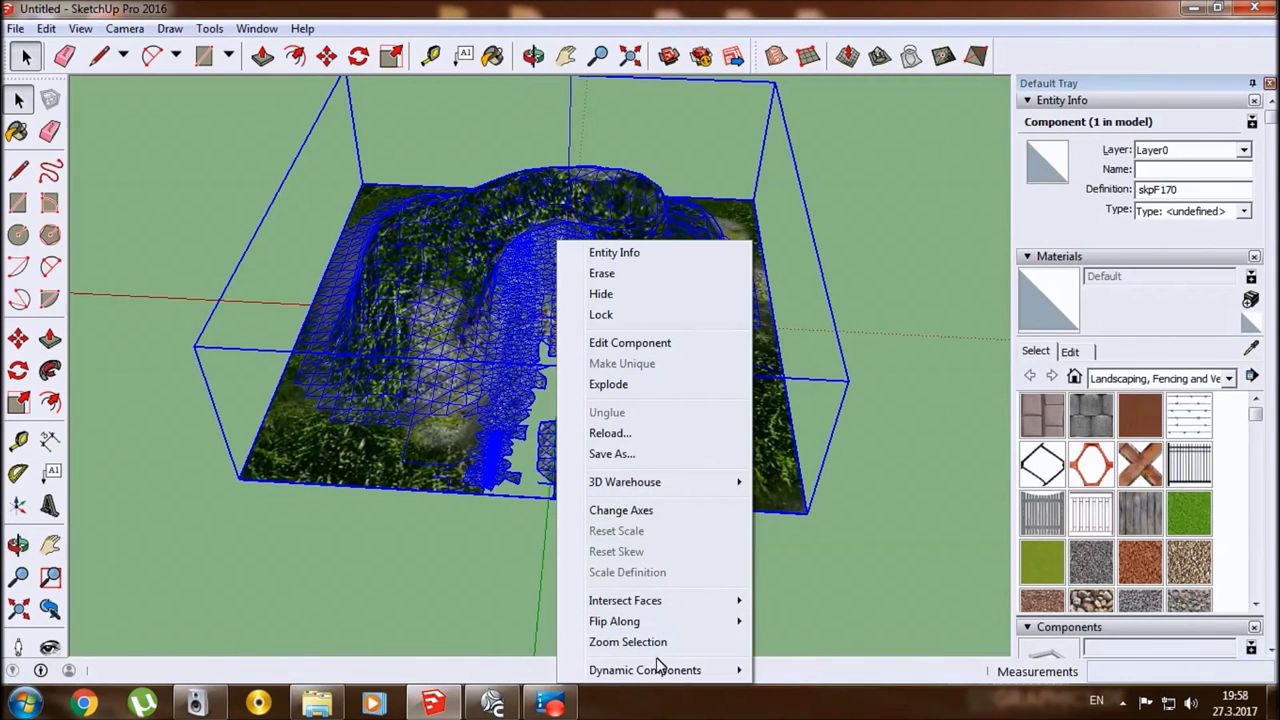
mouse_move(625, 600)
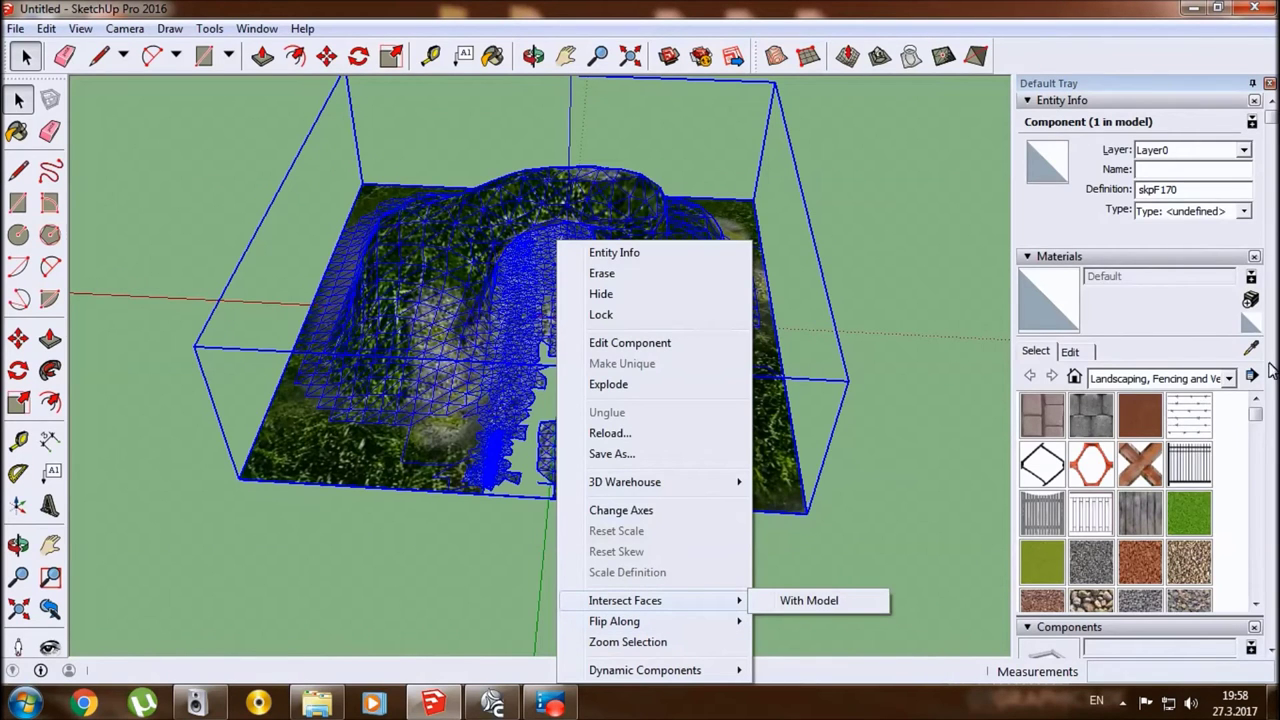
- Inside the terrain component, select all edges and raise the soften angle to 180°
drag(1273, 138, 1272, 630)
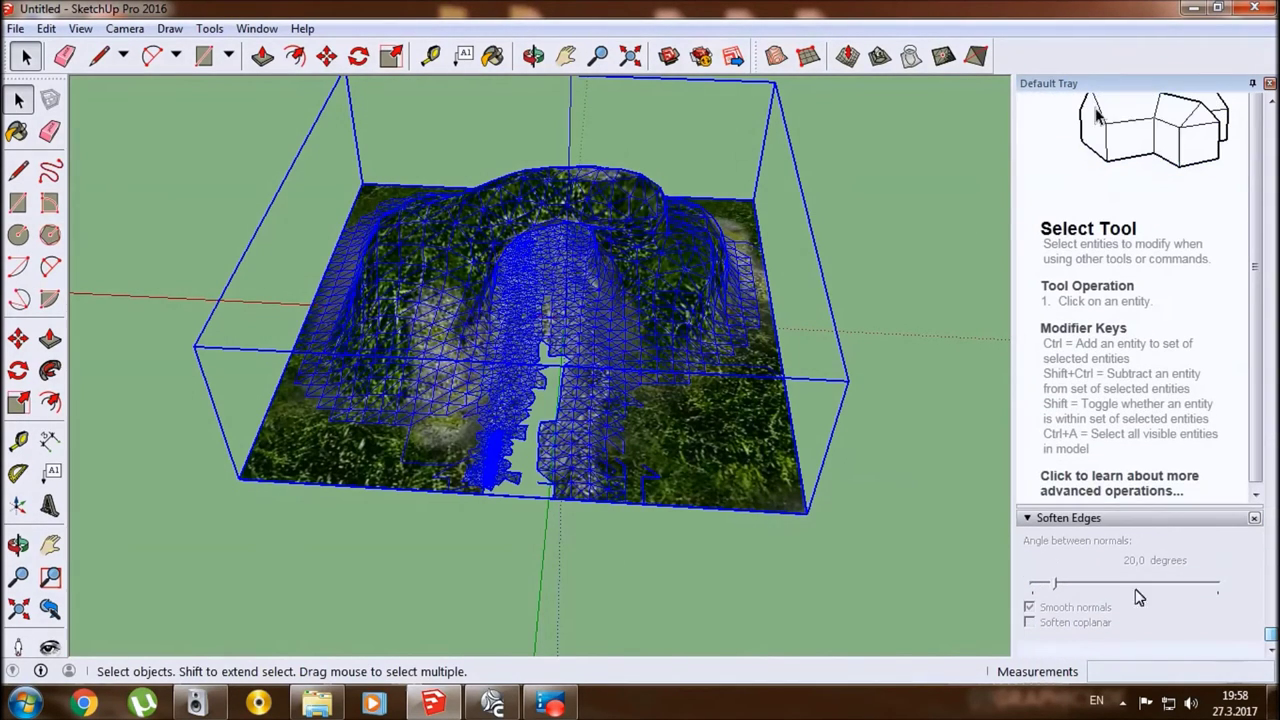
right_click(645, 455)
click(716, 110)
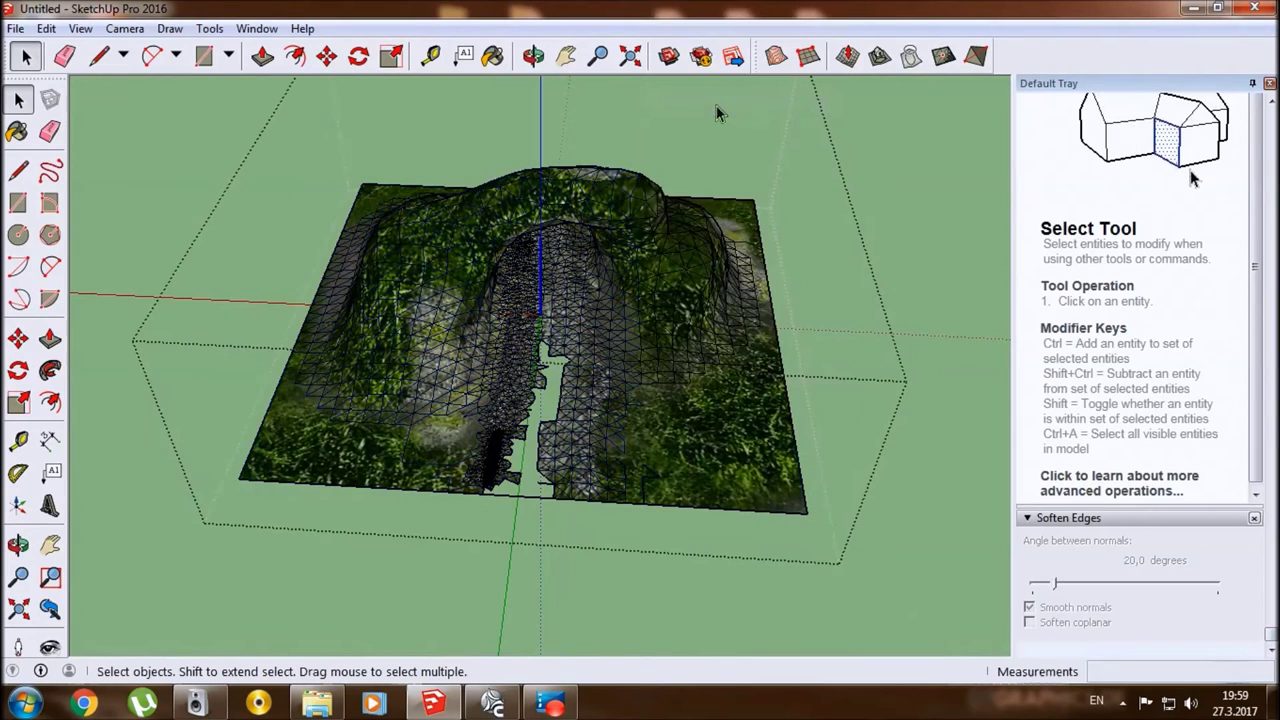
triple_click(415, 268)
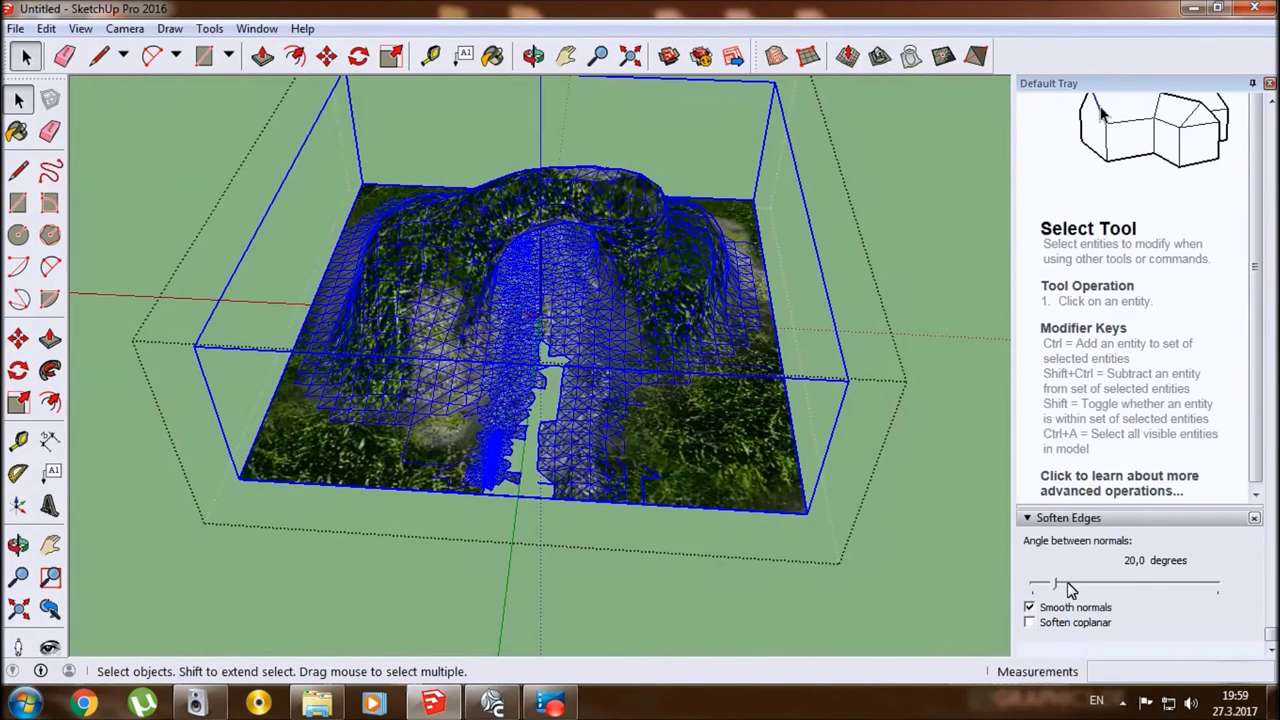
drag(1055, 588, 1170, 585)
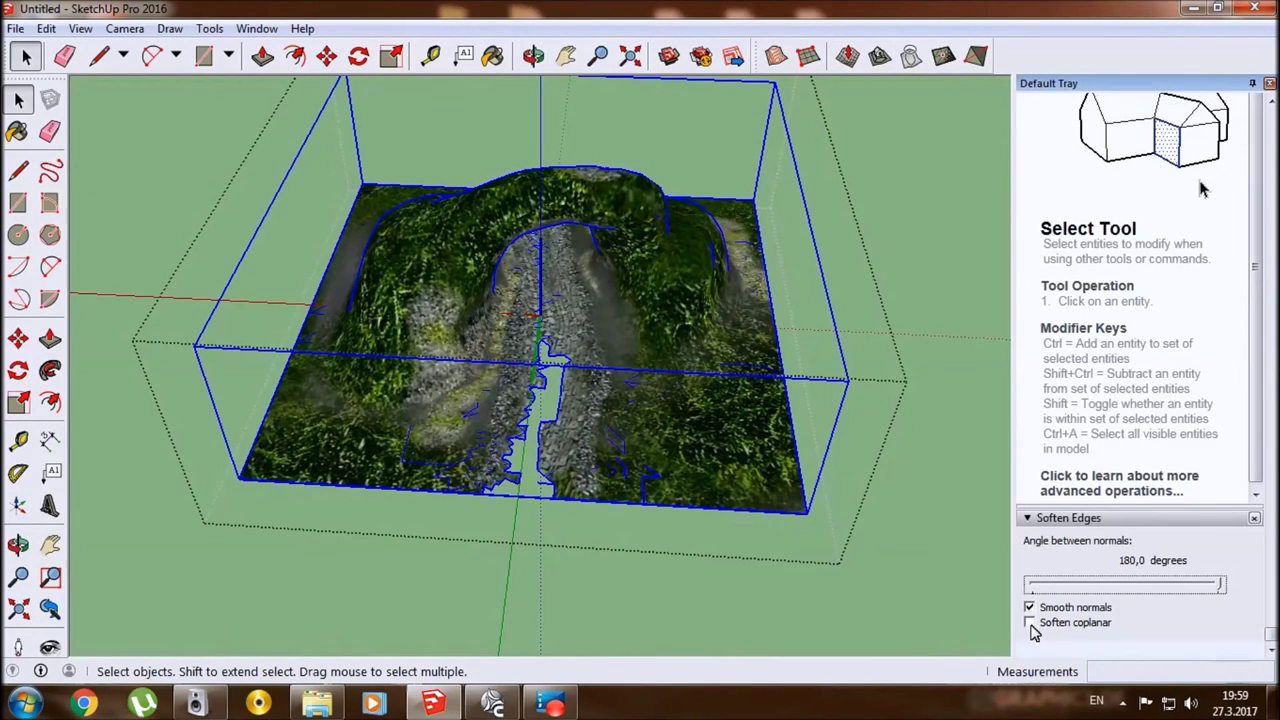
click(963, 515)
- Orbit and zoom around the terrain to inspect the softened mesh edges
middle_drag(820, 545, 608, 489)
scroll(608, 489, up, 5)
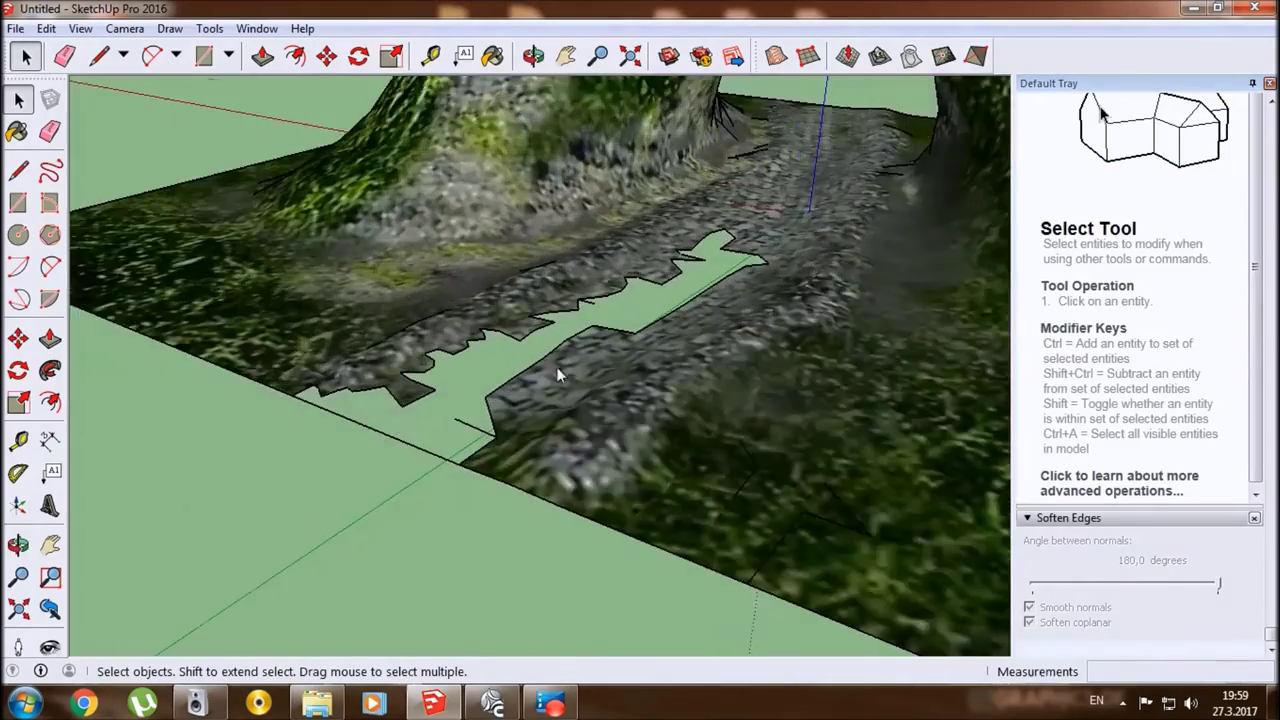
scroll(510, 490, up, 3)
mouse_move(510, 490)
middle_down()
mouse_move(773, 485)
mouse_move(100, 505)
mouse_move(430, 290)
mouse_move(990, 598)
mouse_move(415, 328)
mouse_move(771, 277)
mouse_move(785, 393)
mouse_move(168, 468)
middle_up()
scroll(711, 483, down, 5)
scroll(430, 290, up, 5)
scroll(430, 290, up, 3)
scroll(990, 598, down, 5)
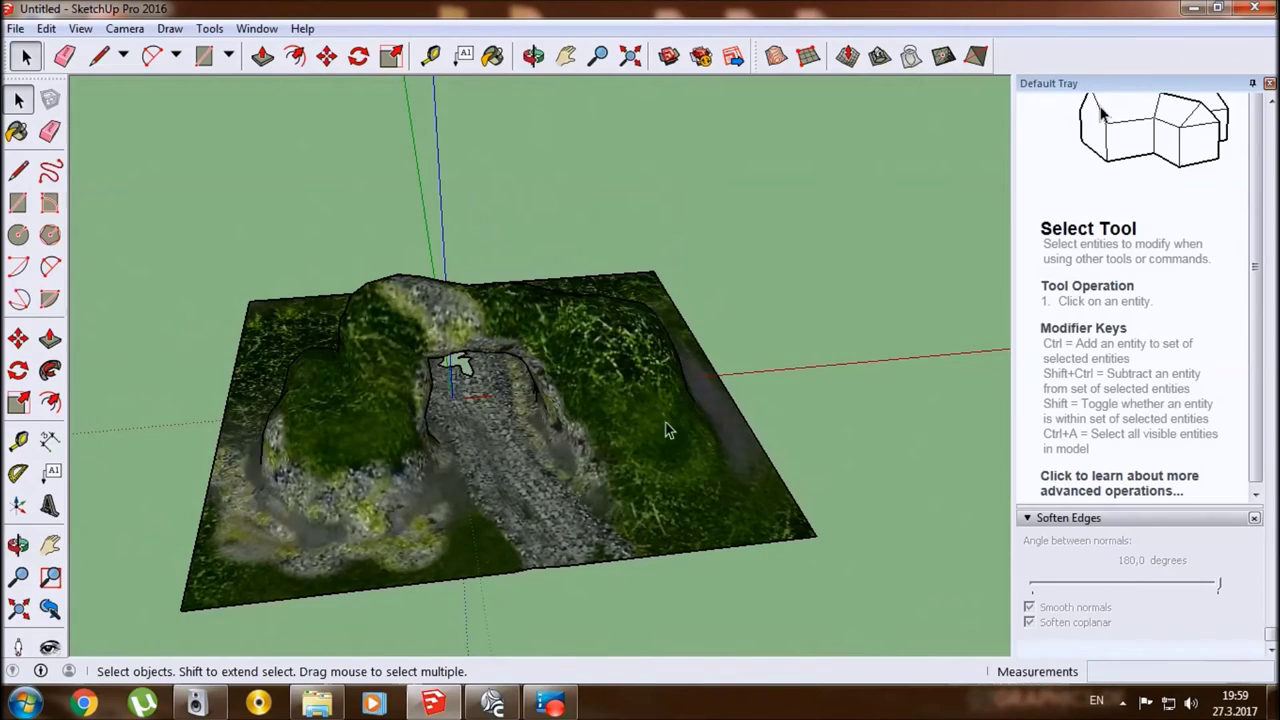
middle_drag(668, 430, 560, 420)
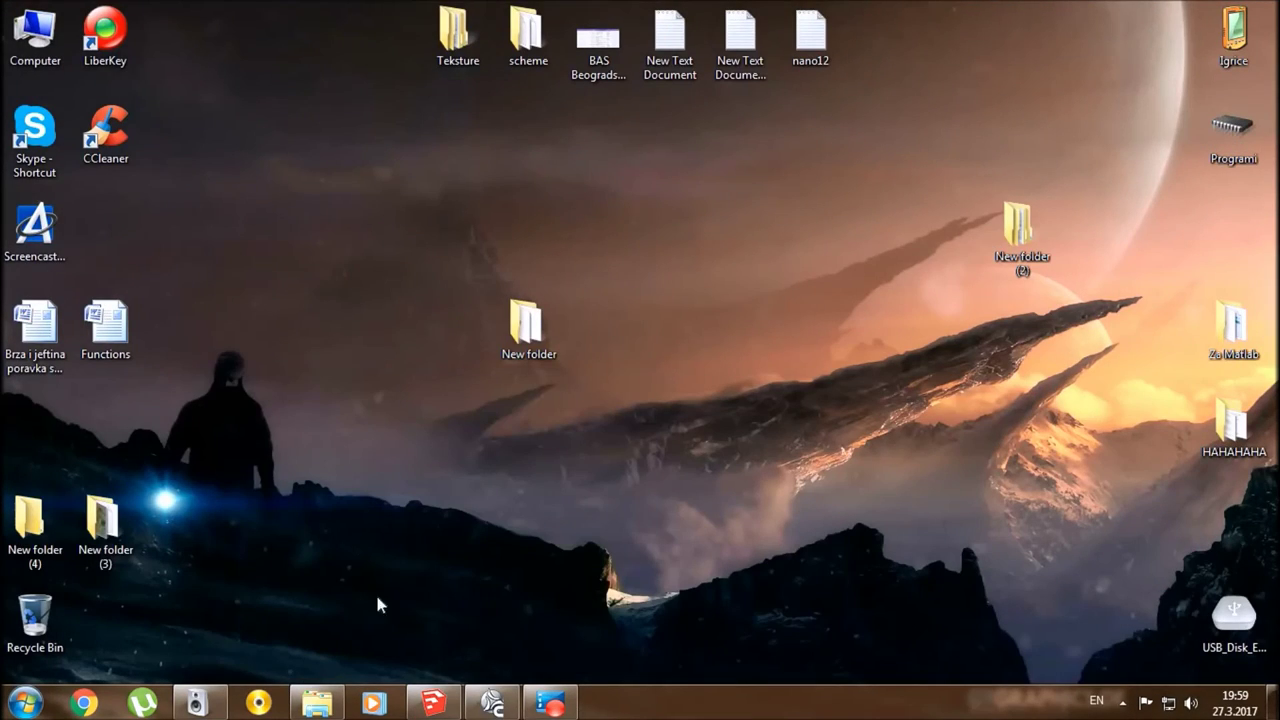
- Check the screen recorder and the Carrara 8 conversion note, then return to SketchUp
click(530, 705)
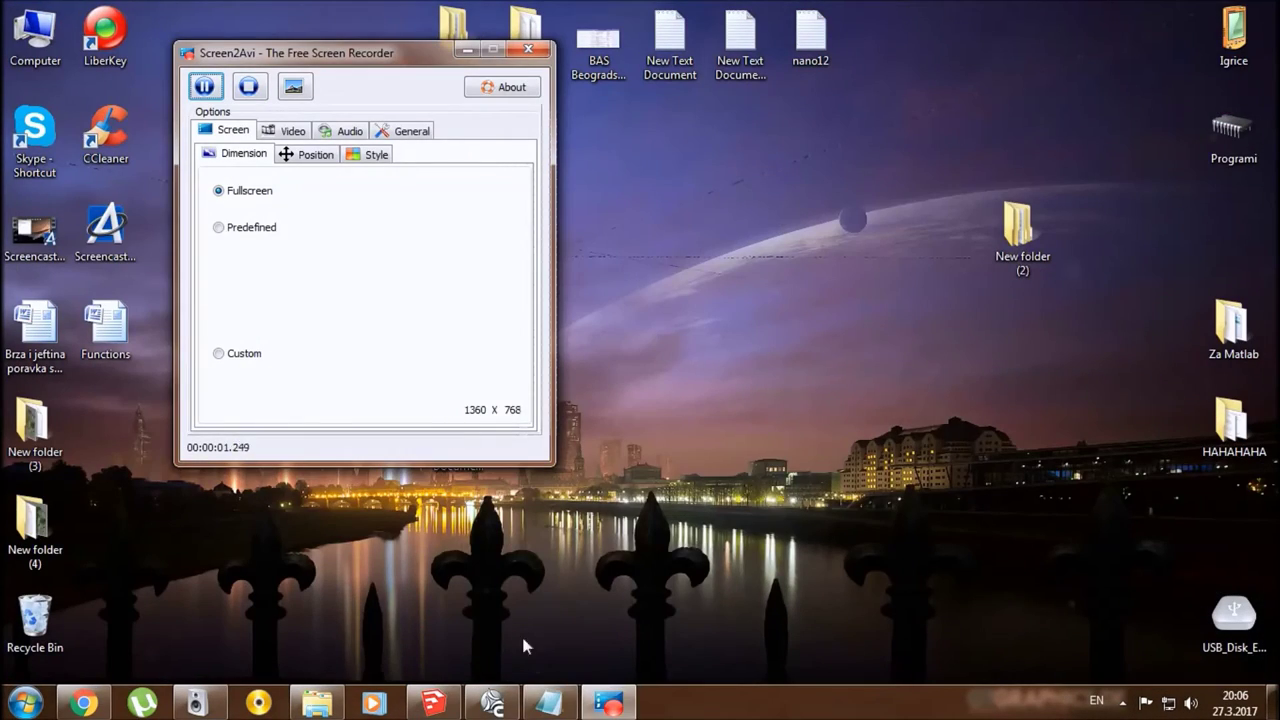
click(556, 708)
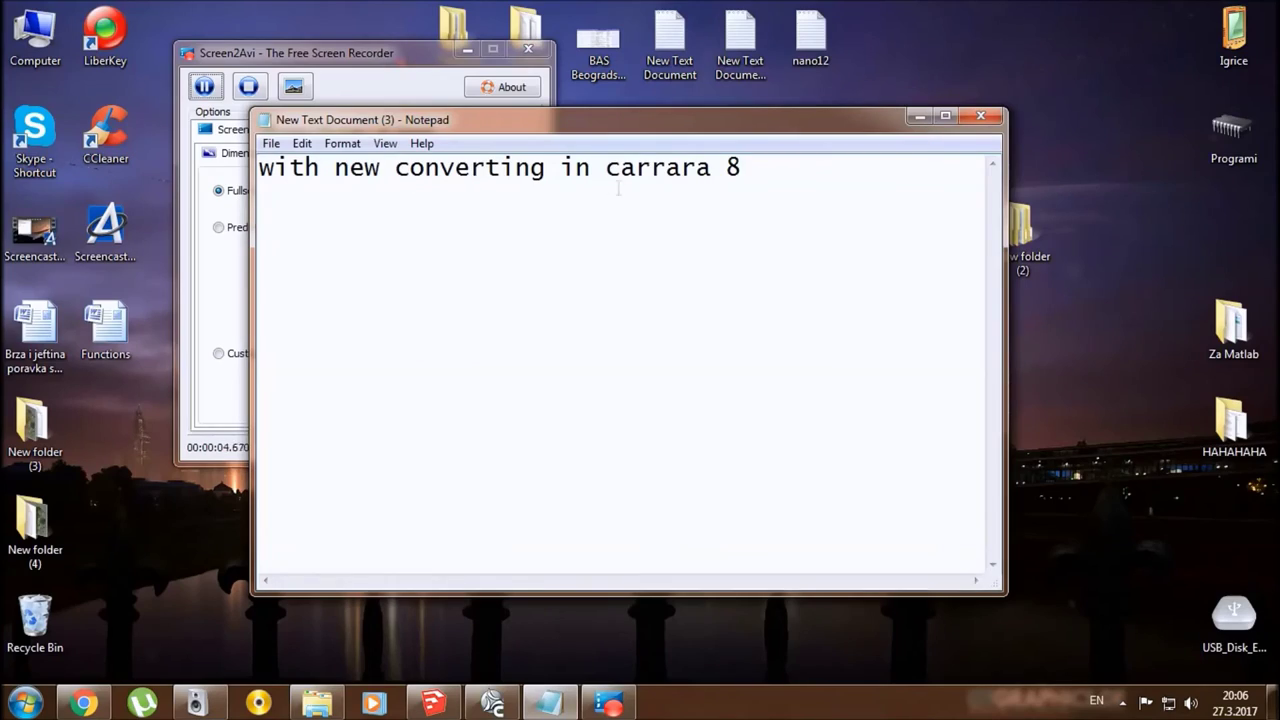
click(433, 703)
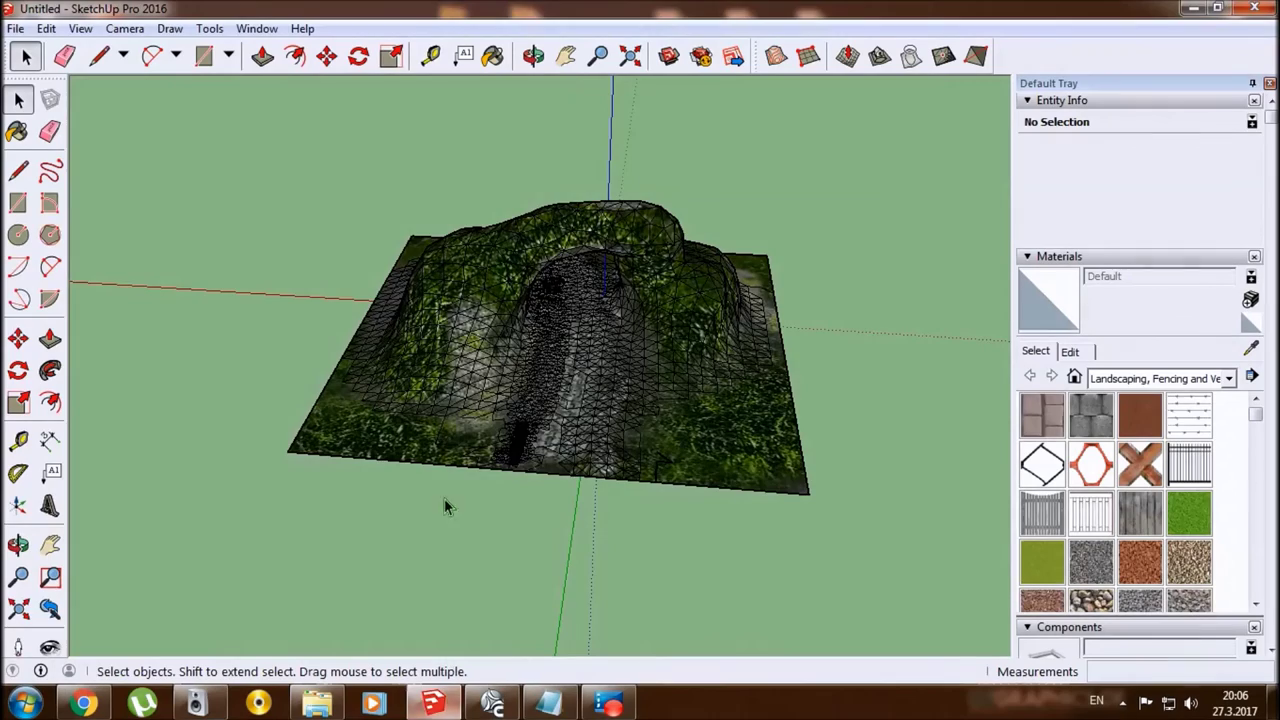
- Apply 180° Soften/Smooth Edges with smooth normals and coplanar softening to the terrain
mouse_move(646, 421)
middle_down()
mouse_move(253, 443)
mouse_move(529, 434)
mouse_move(849, 386)
middle_up()
click(468, 250)
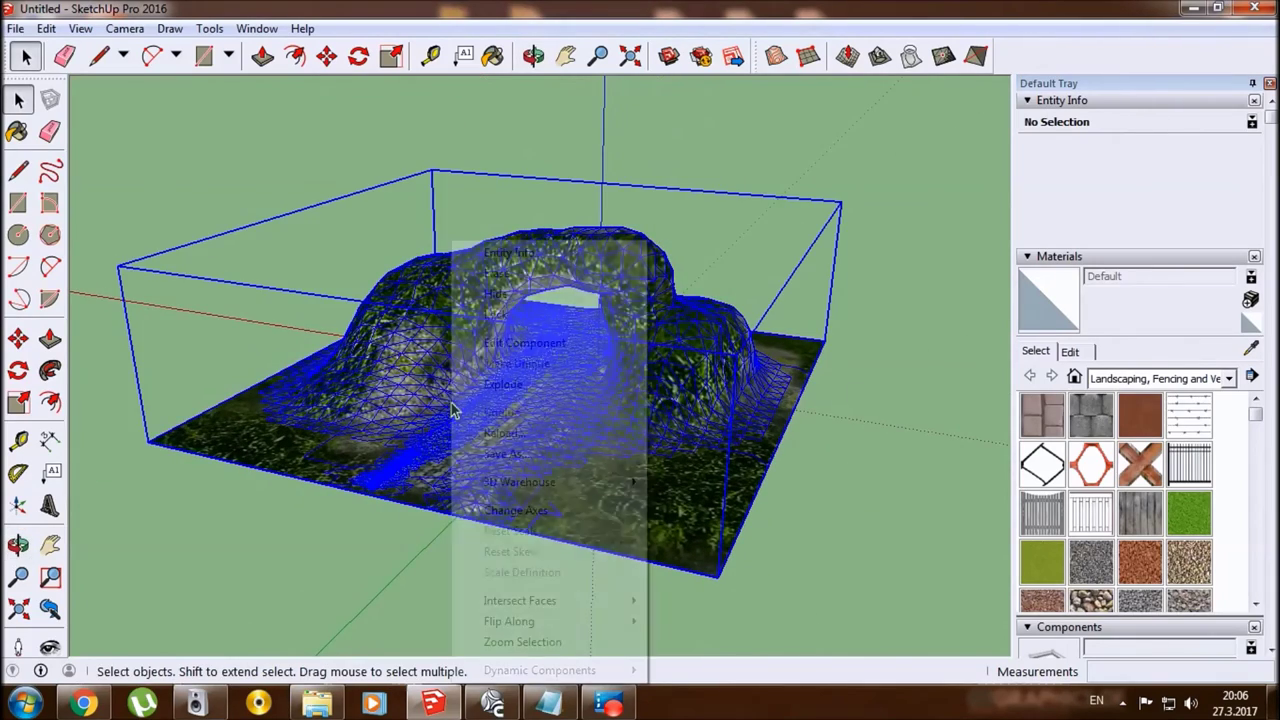
right_click(470, 248)
click(500, 343)
click(460, 380)
right_click(460, 380)
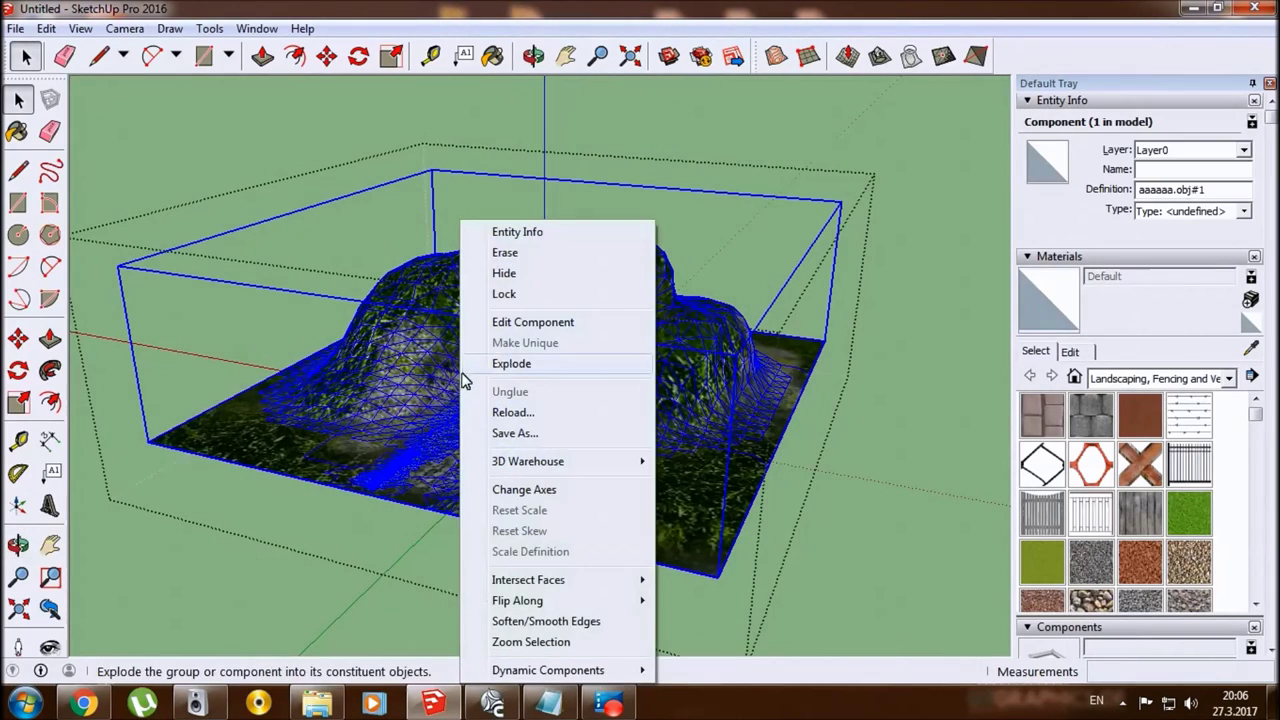
click(551, 628)
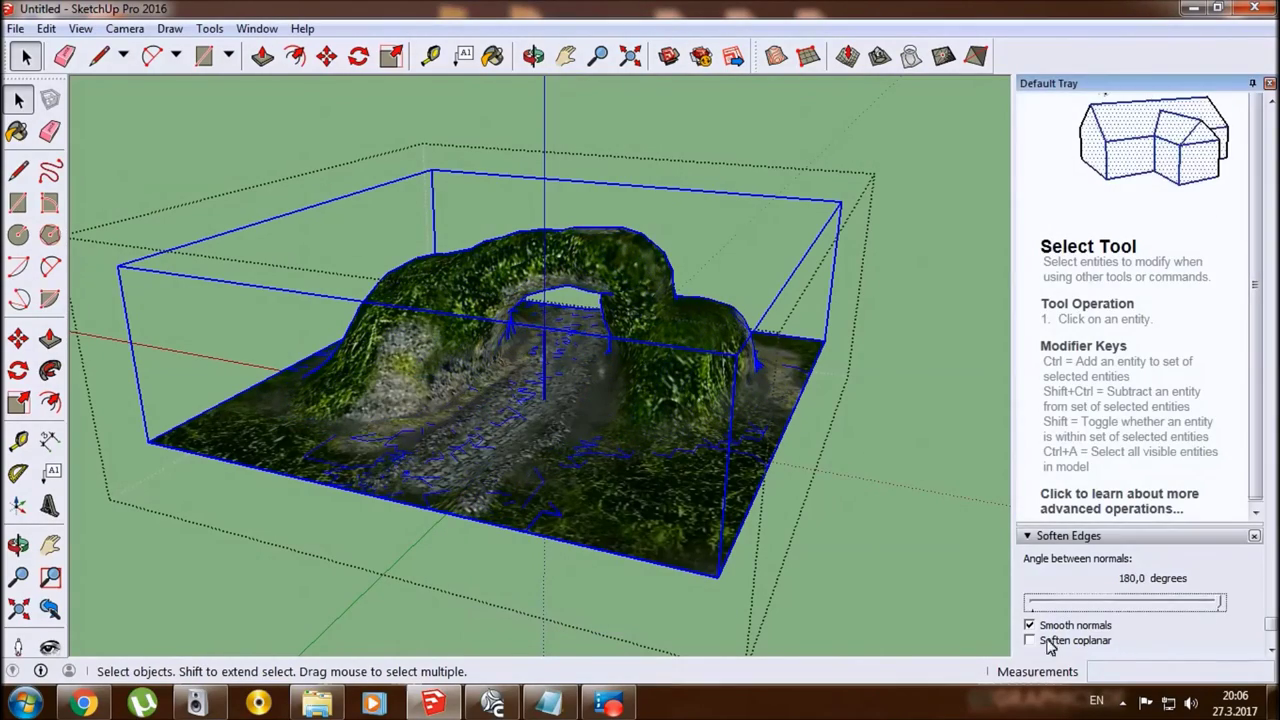
click(979, 552)
- Inspect the edge-free arch up close, then close the SketchUp model window
middle_drag(979, 552, 715, 463)
scroll(715, 463, up, 5)
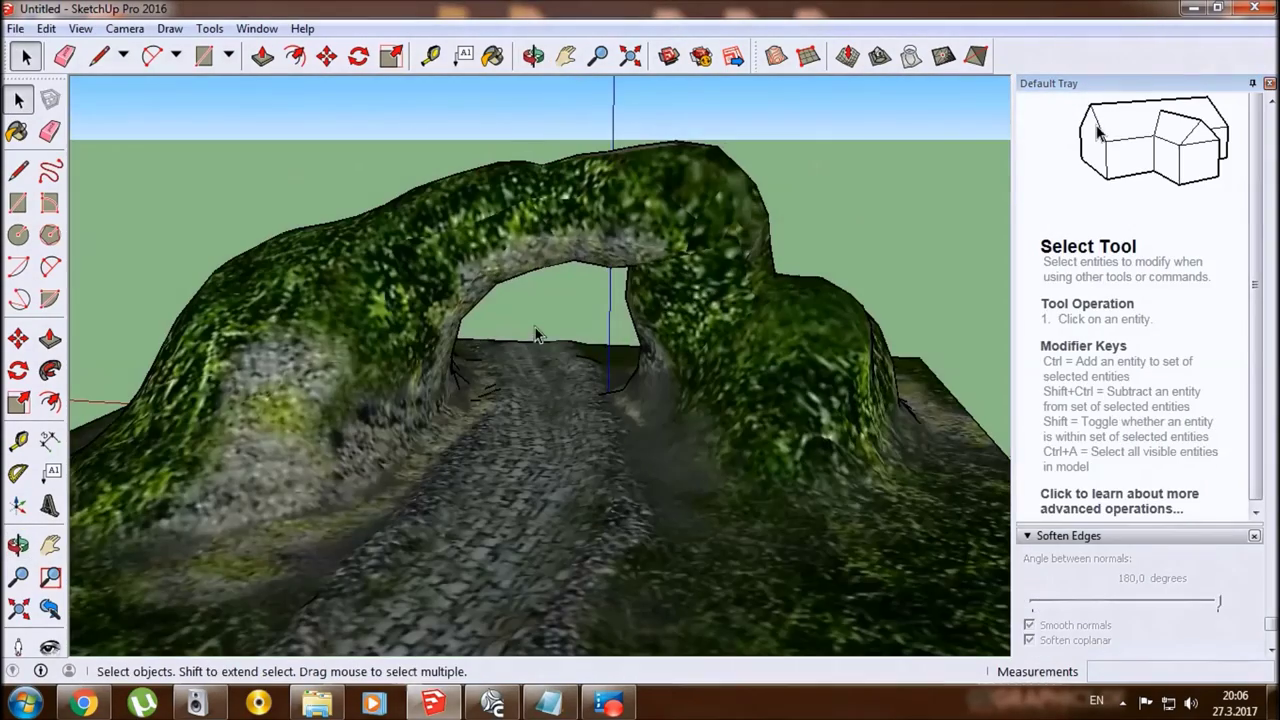
scroll(715, 463, down, 5)
scroll(715, 463, down, 3)
mouse_move(715, 463)
middle_down()
mouse_move(851, 386)
mouse_move(718, 423)
mouse_move(640, 420)
mouse_move(560, 440)
middle_up()
click(1256, 8)
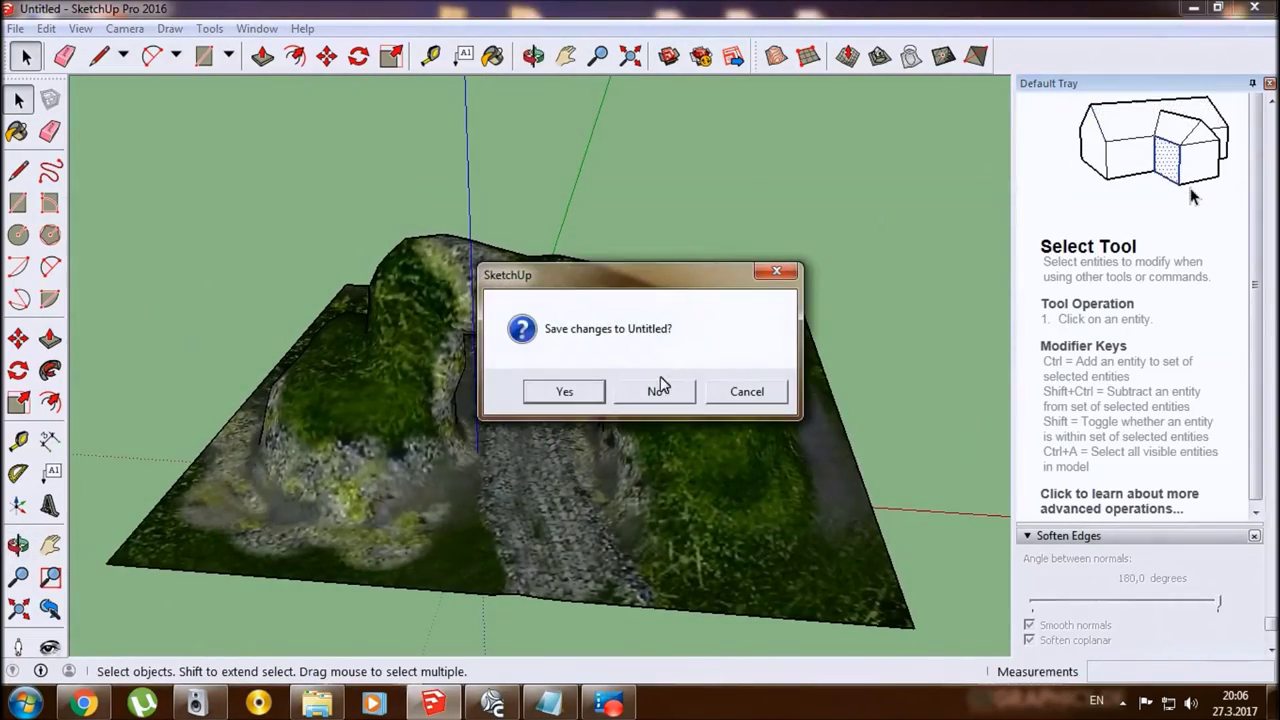